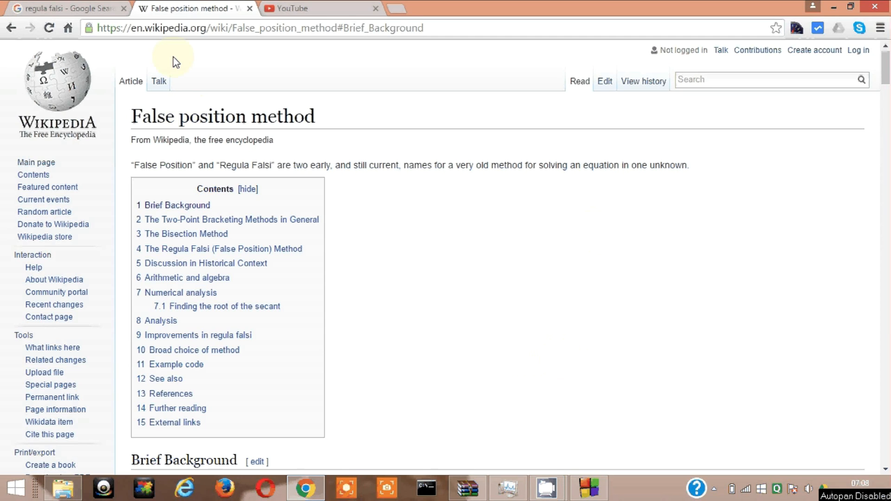
# Highlight the article title briefly, then return to the 'regula falsi' Google results tab.
pyautogui.moveTo(132, 116); pyautogui.dragTo(165, 116)
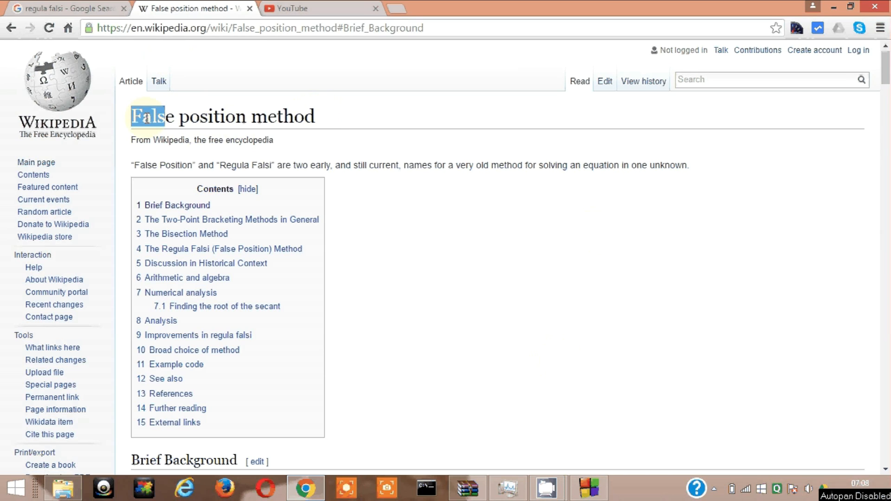
pyautogui.click(336, 119)
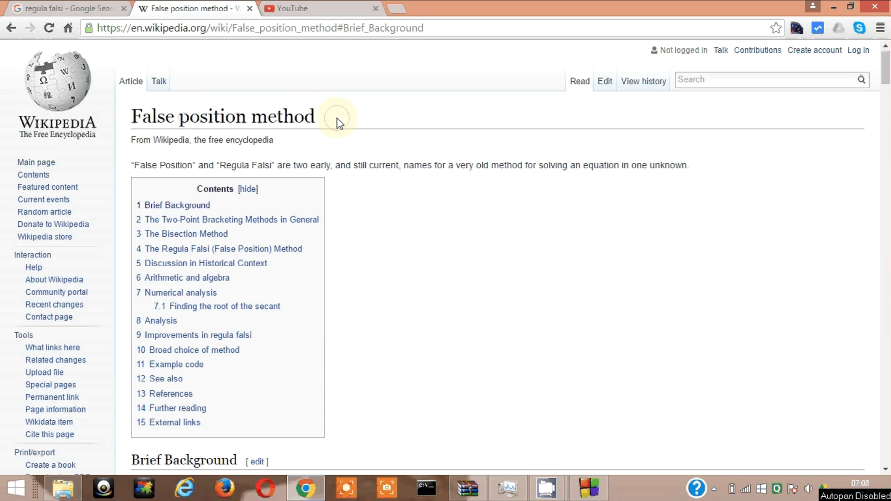
pyautogui.scroll(-3, 275, 147)
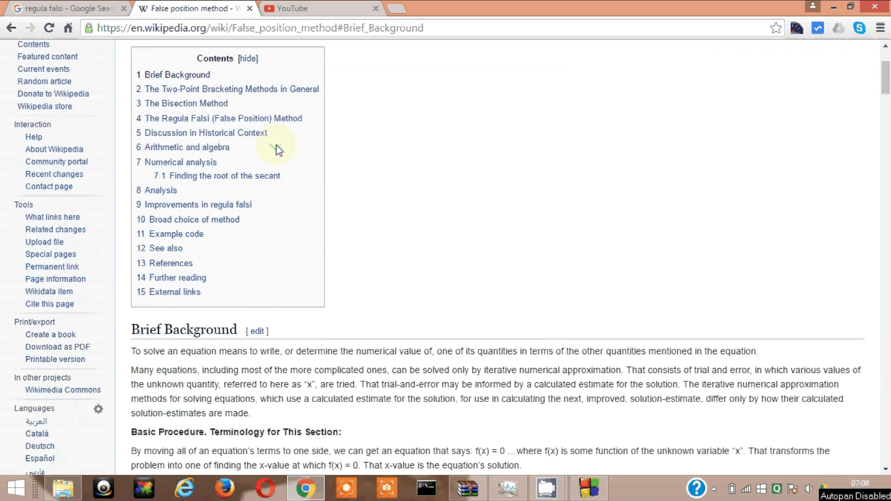
pyautogui.click(66, 8)
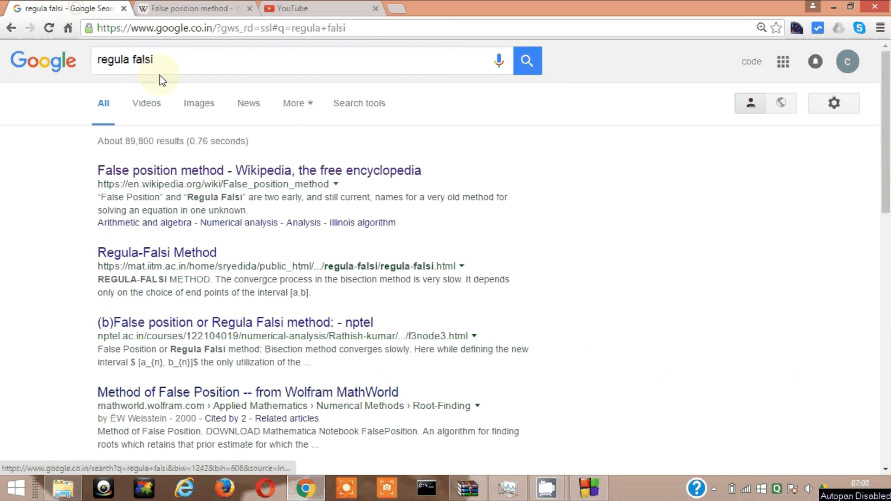
# Search 'regula falsi formula' and bring up link options on the Regula-Falsi Method result.
pyautogui.click(160, 61)
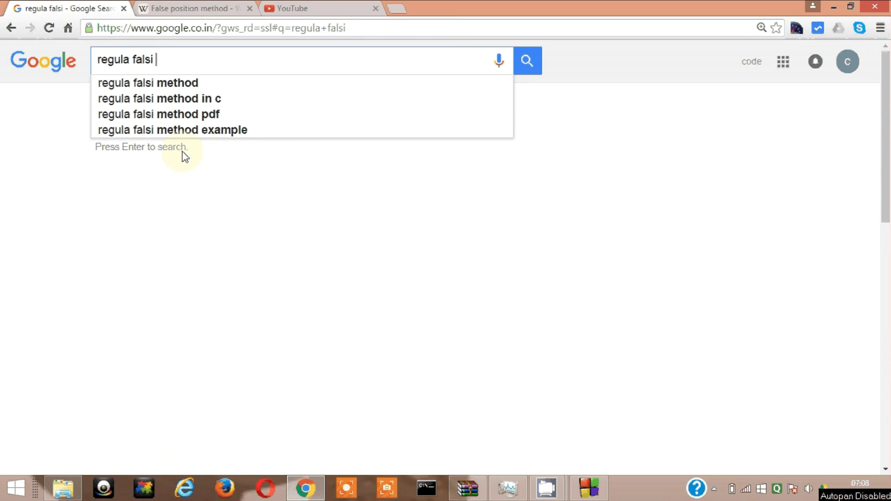
pyautogui.write('formula')
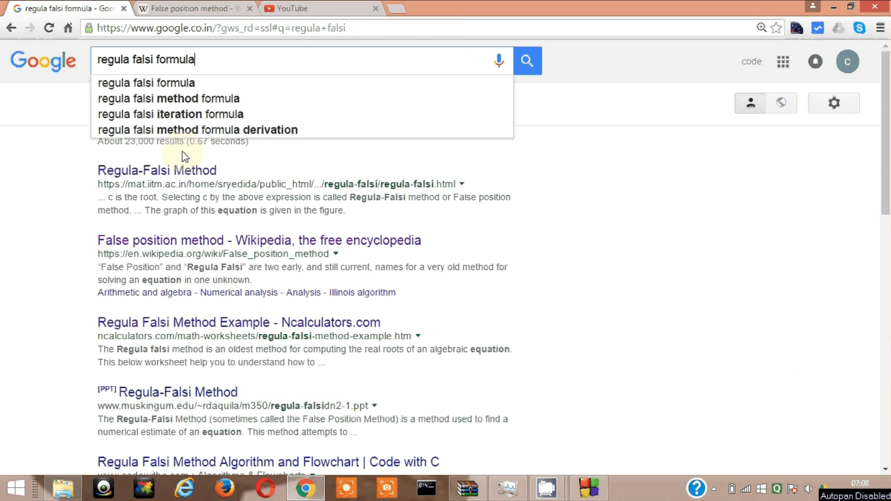
pyautogui.press('Return')
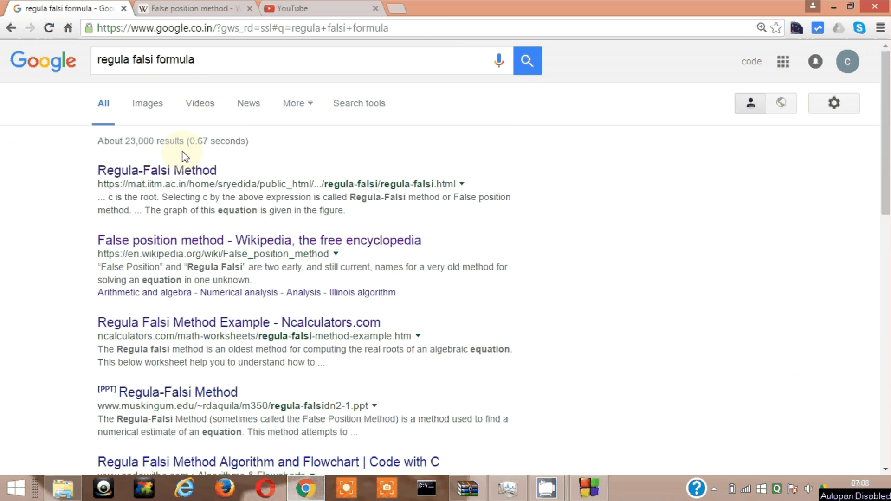
pyautogui.rightClick(187, 170)
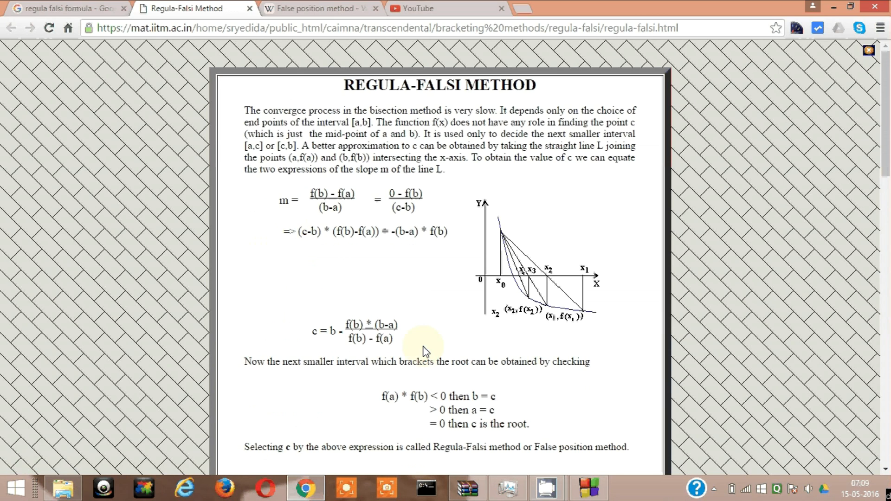
pyautogui.scroll(-1, 425, 350)
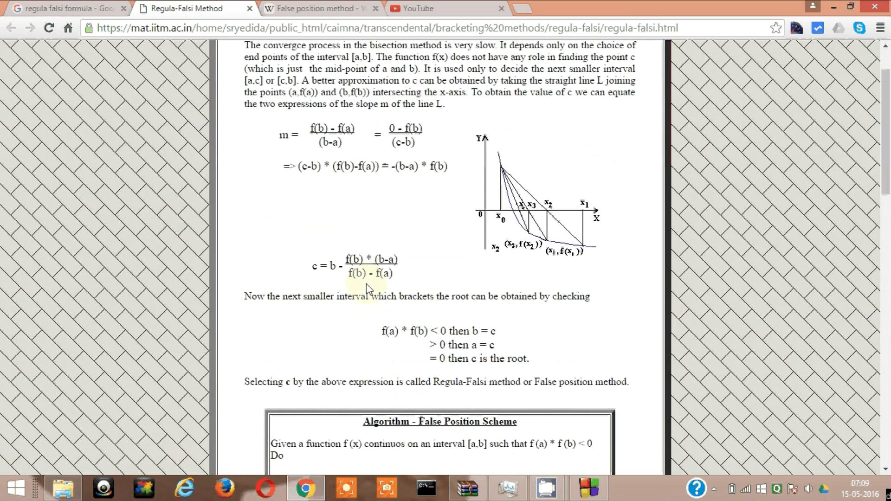
# Highlight the c = b - ... formula and the f(a)*f(b) sign test to study them.
pyautogui.moveTo(311, 266)
pyautogui.mouseDown()
pyautogui.moveTo(410, 261)
pyautogui.moveTo(428, 277)
pyautogui.mouseUp()
pyautogui.click(315, 271)
pyautogui.moveTo(312, 265); pyautogui.dragTo(432, 275)
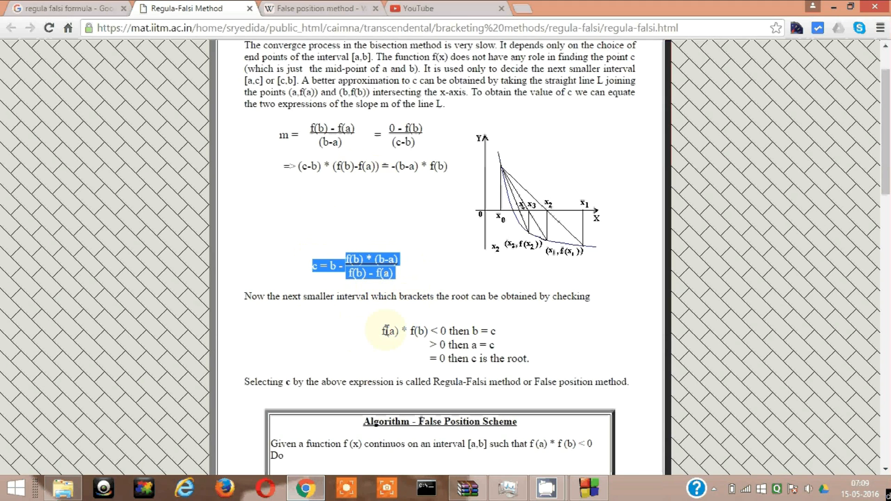
pyautogui.moveTo(387, 331); pyautogui.dragTo(433, 333)
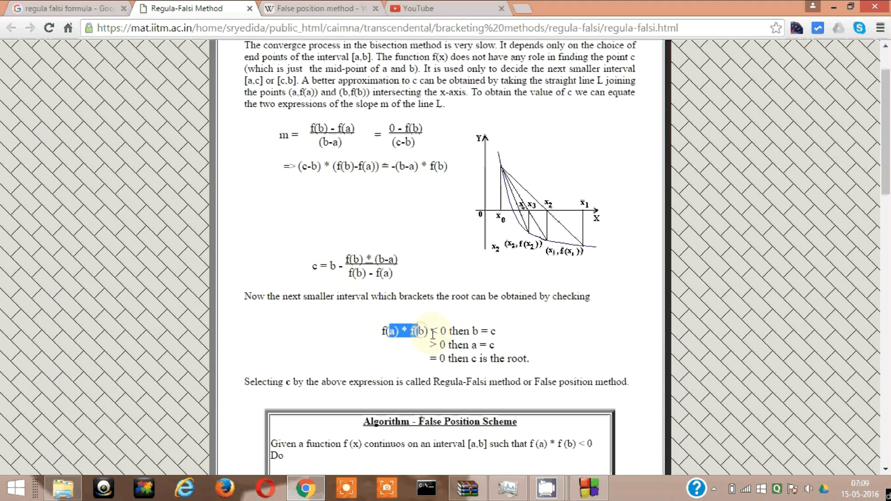
pyautogui.click(430, 332)
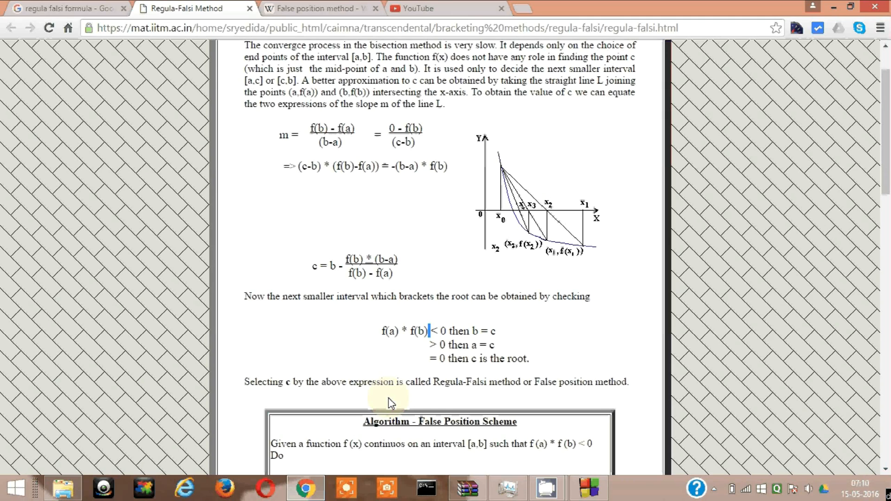
# Bring the Code::Blocks regula_falsi.c editor to the front.
pyautogui.click(589, 488)
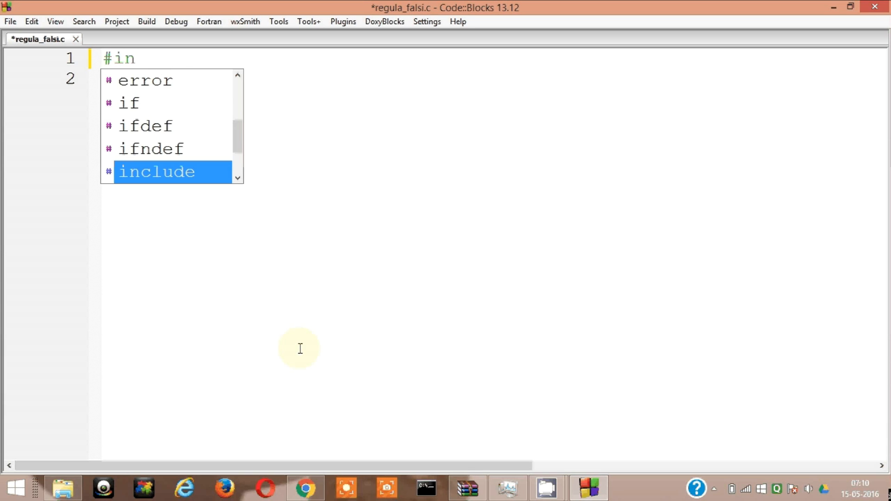
pyautogui.write('clude')
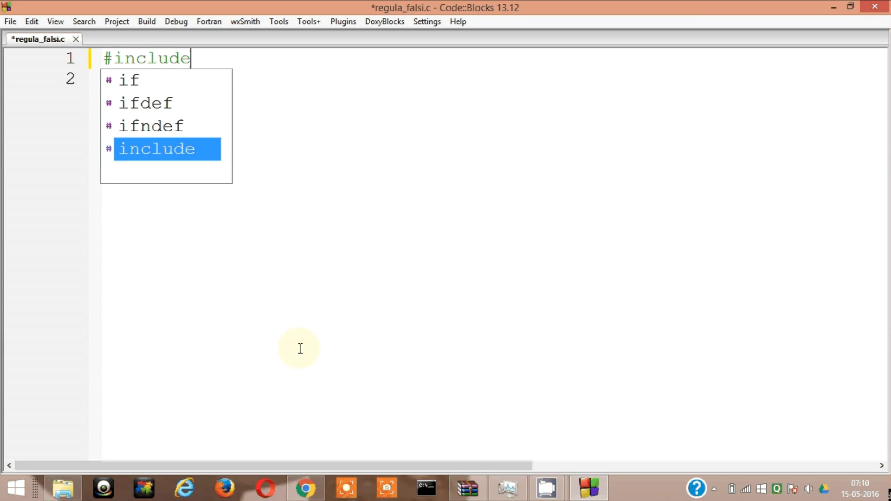
pyautogui.write('<stdio')
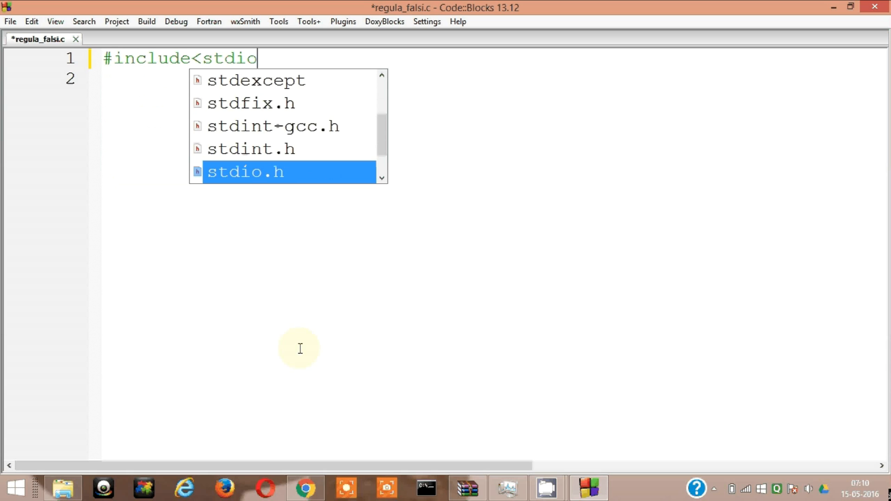
pyautogui.write('.h>')
# Add #include<stdio.h> and #include<conio.h> lines with a blank line after them.
pyautogui.press('Return')
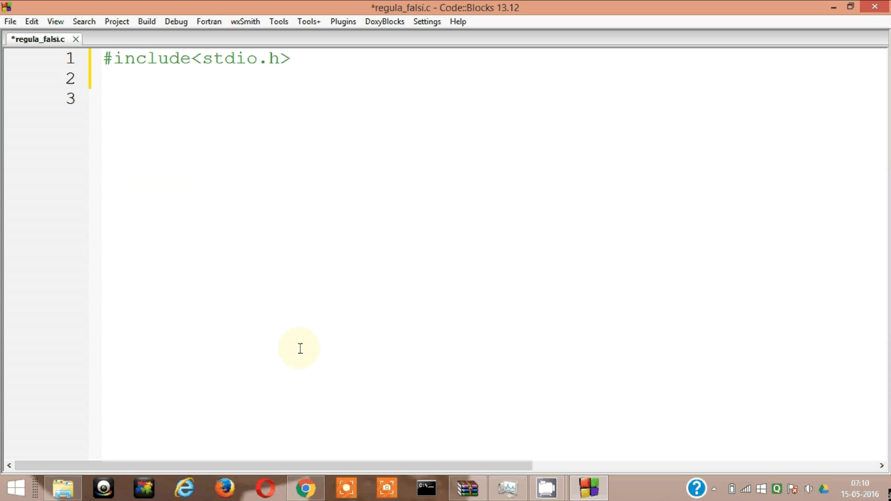
pyautogui.write('#include<')
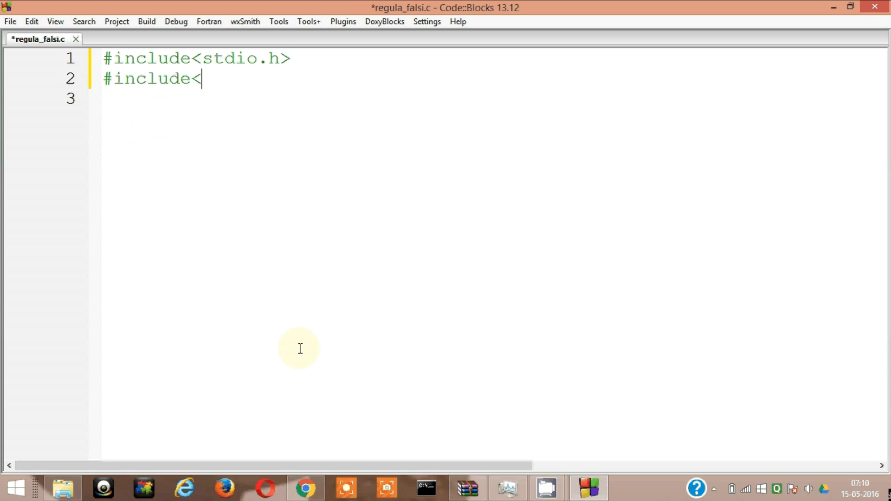
pyautogui.write('conio')
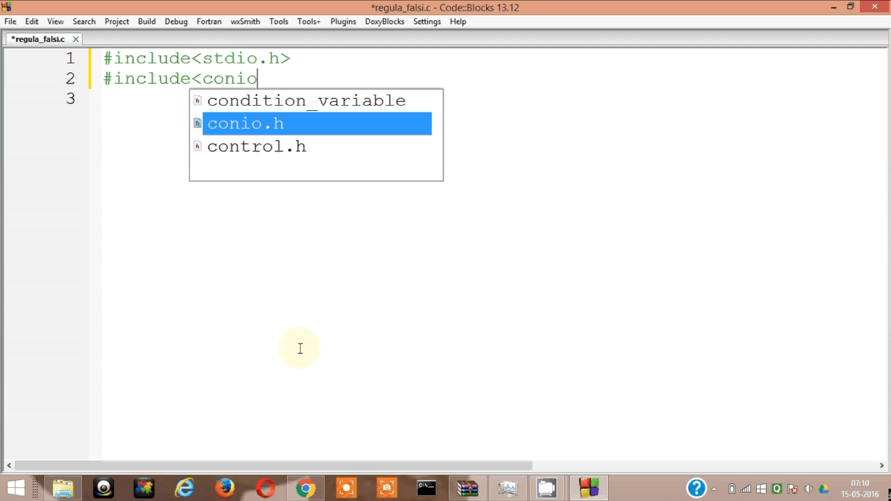
pyautogui.write('.h>')
pyautogui.press('Return')
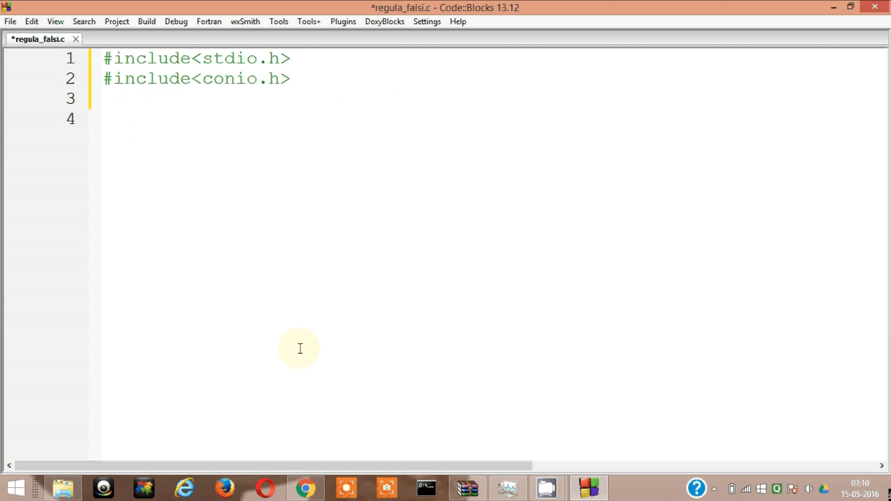
pyautogui.press('Return')
pyautogui.write('vo')
pyautogui.press('BackSpace')
pyautogui.press('BackSpace')
pyautogui.write('i')
pyautogui.write('nt main()')
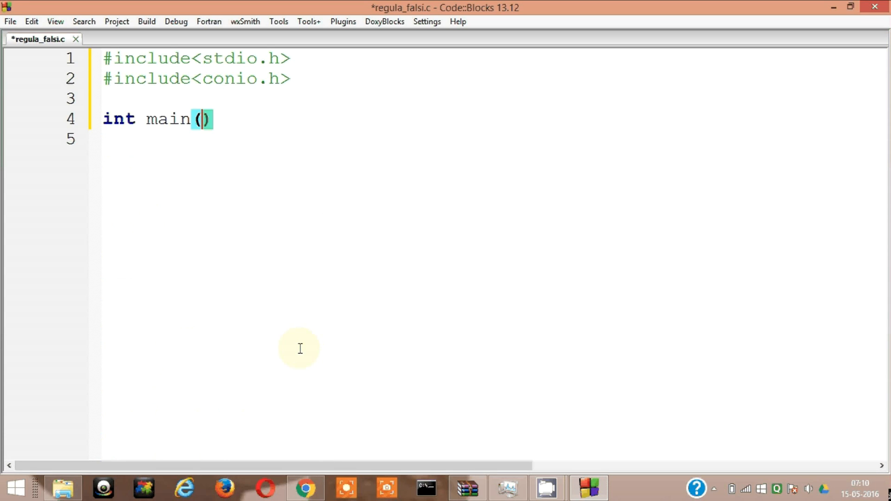
pyautogui.write('{')
# Write int main(){ return 0; } and insert blank lines above main.
pyautogui.press('Return')
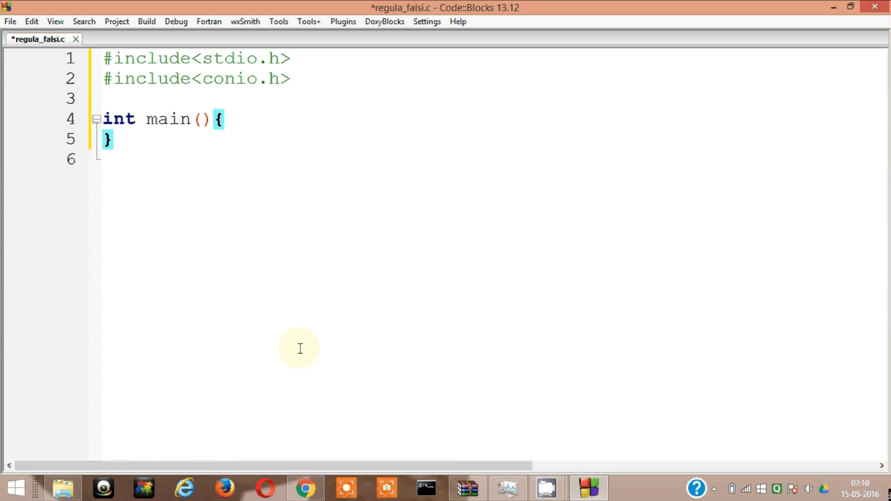
pyautogui.press('Return')
pyautogui.write('re')
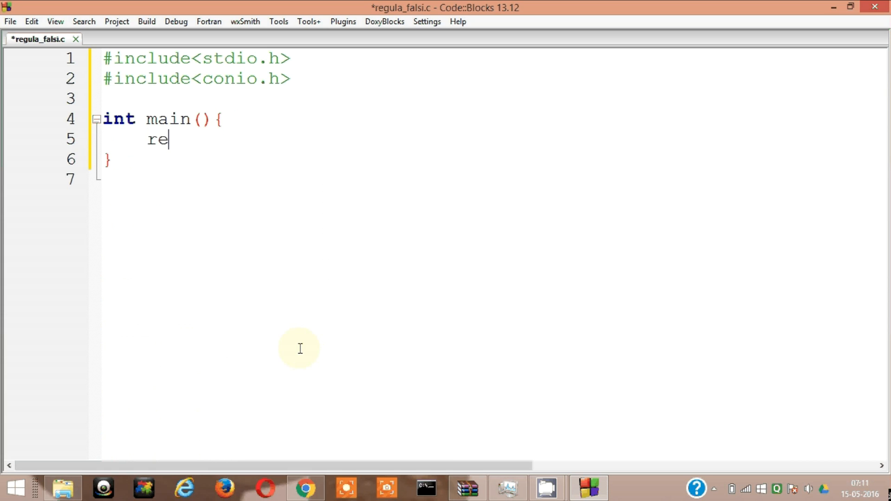
pyautogui.write('turn 0;')
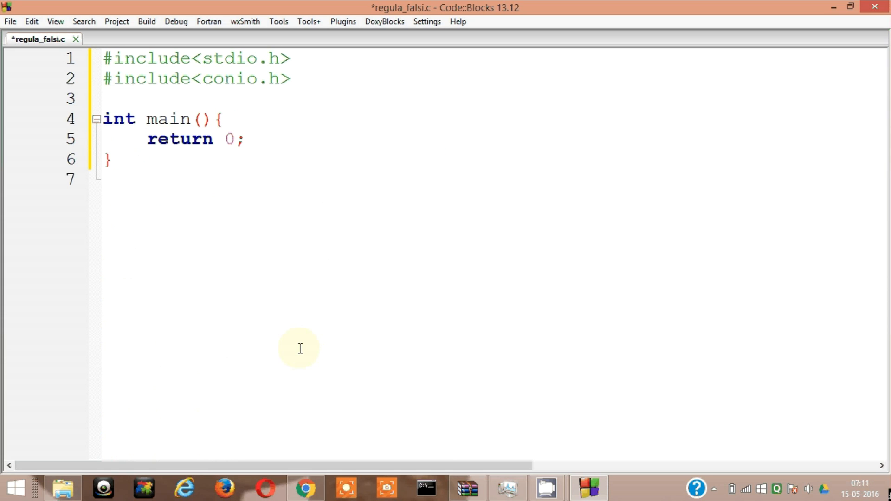
pyautogui.press('Up')
pyautogui.press('Up')
pyautogui.press('Return')
pyautogui.press('Return')
pyautogui.press('Up')
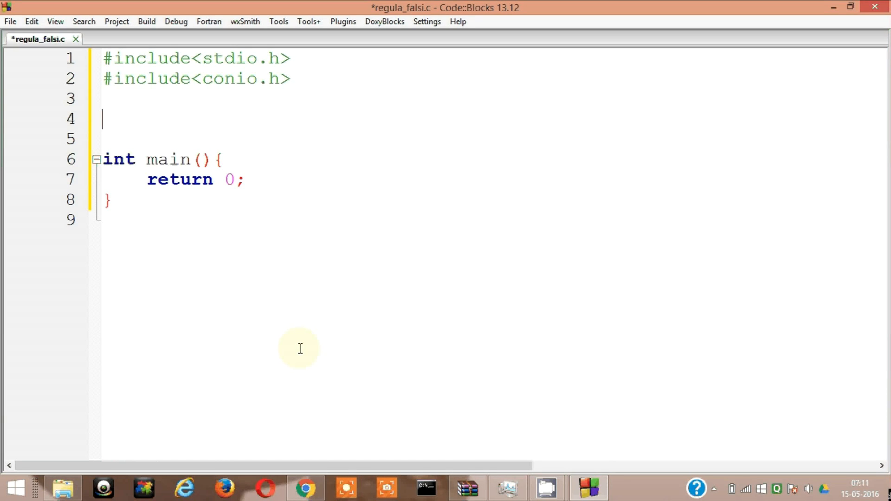
pyautogui.click(304, 487)
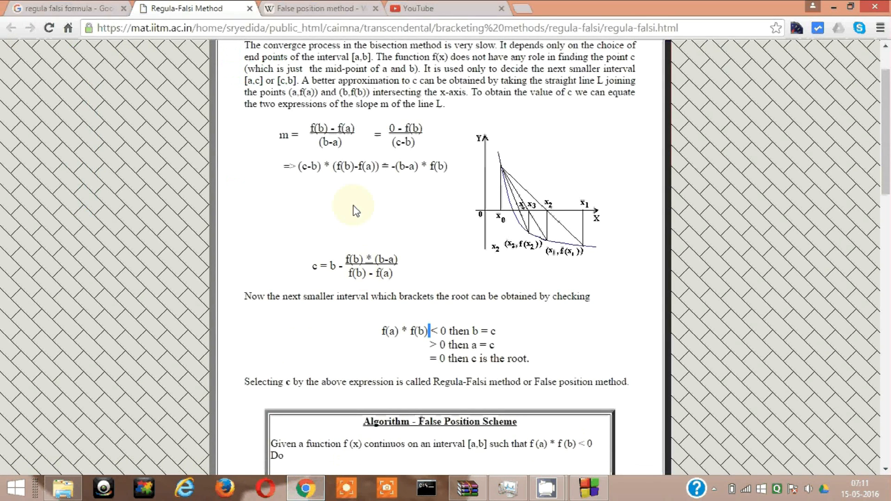
pyautogui.moveTo(350, 259); pyautogui.dragTo(390, 273)
pyautogui.click(589, 487)
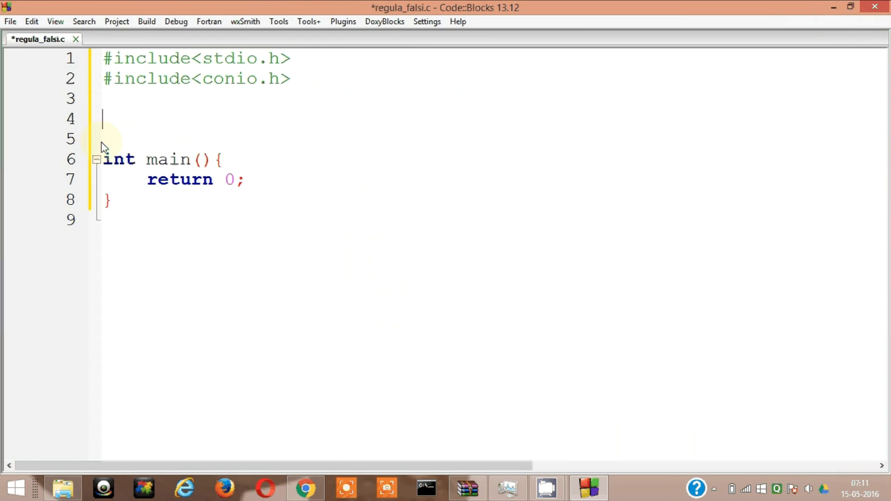
pyautogui.write('float a')
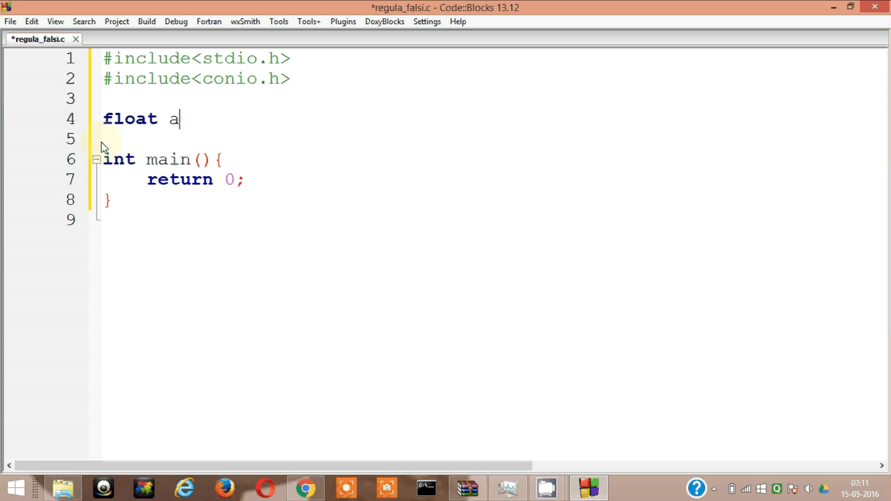
pyautogui.write(',b')
pyautogui.write(';')
# Declare global float a,b; and an empty float f(float x) function, then save with Ctrl+S.
pyautogui.press('Return')
pyautogui.press('Return')
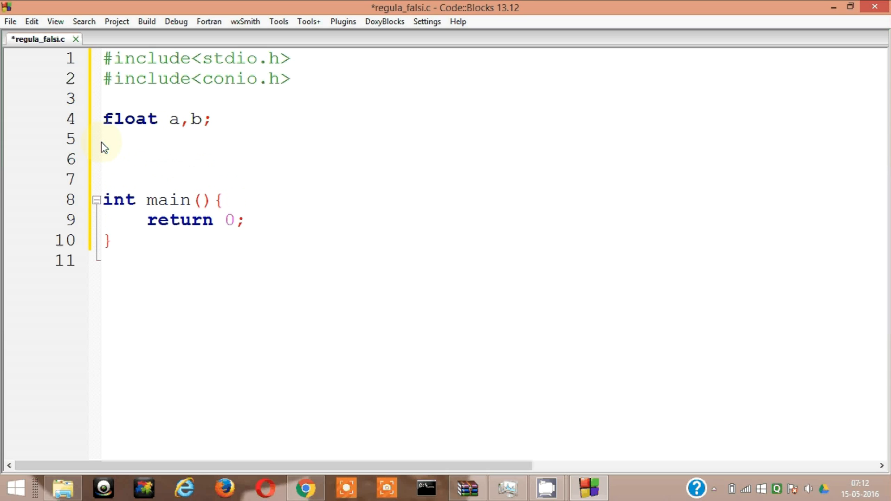
pyautogui.write('flo')
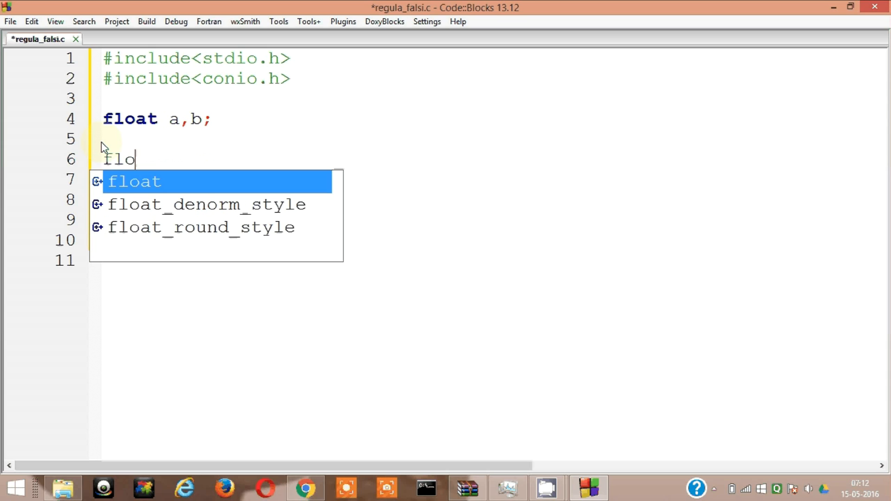
pyautogui.write('at f')
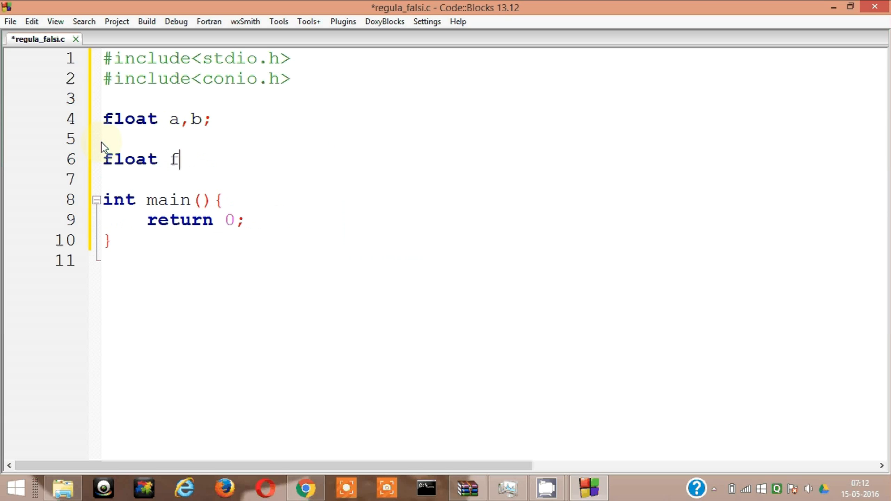
pyautogui.write('(')
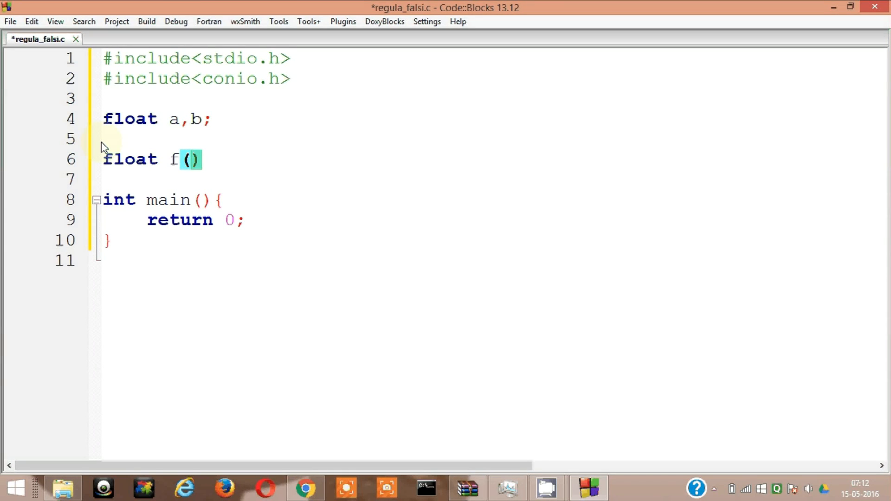
pyautogui.write('floa')
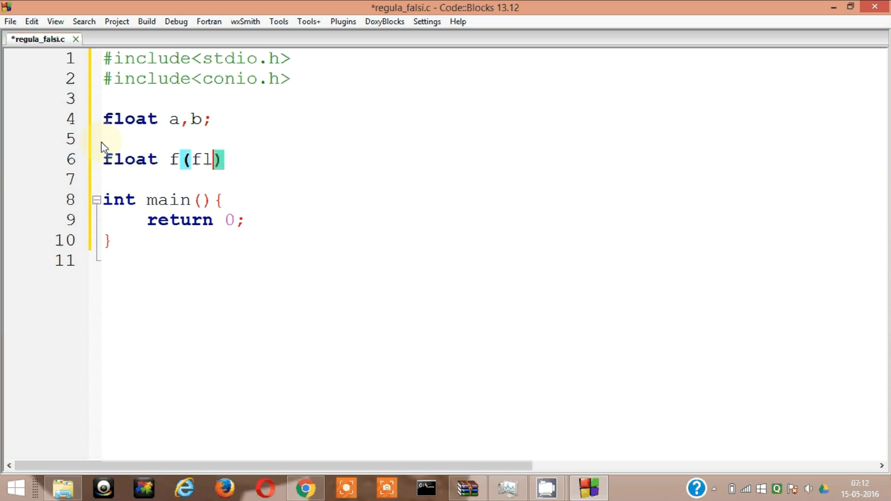
pyautogui.write('t ')
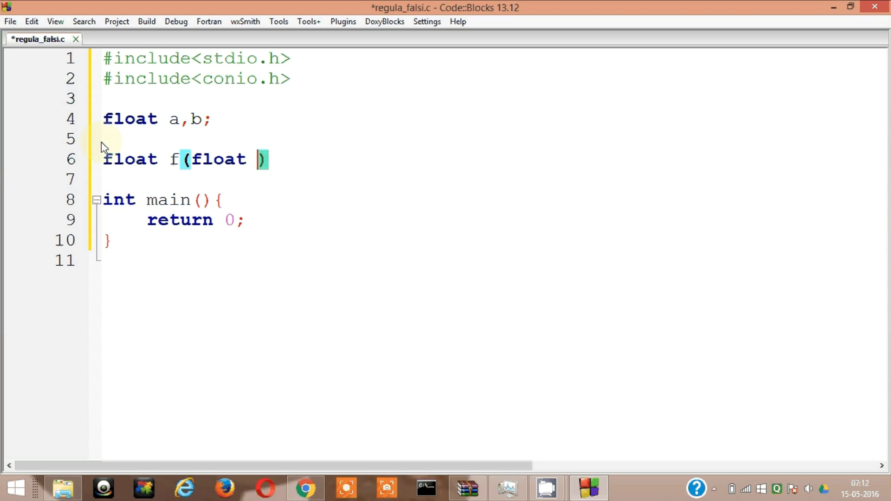
pyautogui.write('x')
pyautogui.press('End')
pyautogui.press('Return')
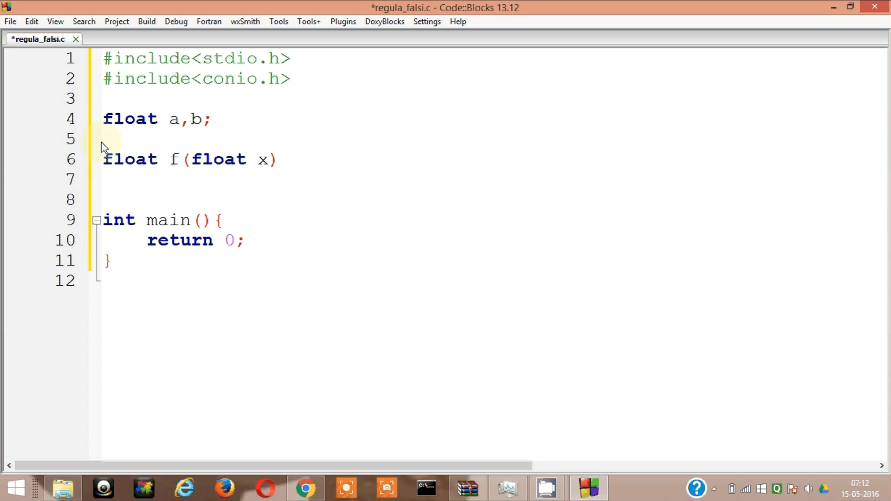
pyautogui.write('{')
pyautogui.press('Return')
pyautogui.press('Return')
pyautogui.press('BackSpace')
pyautogui.press('BackSpace')
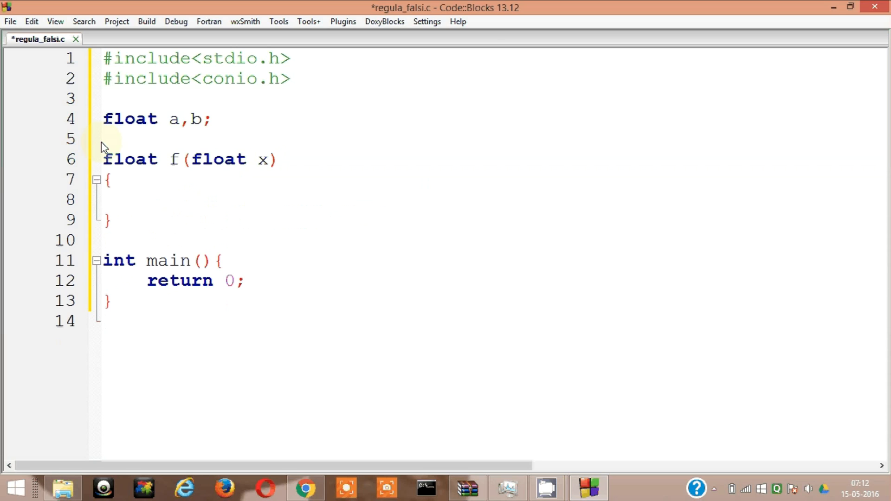
pyautogui.hotkey('ctrl', 's')
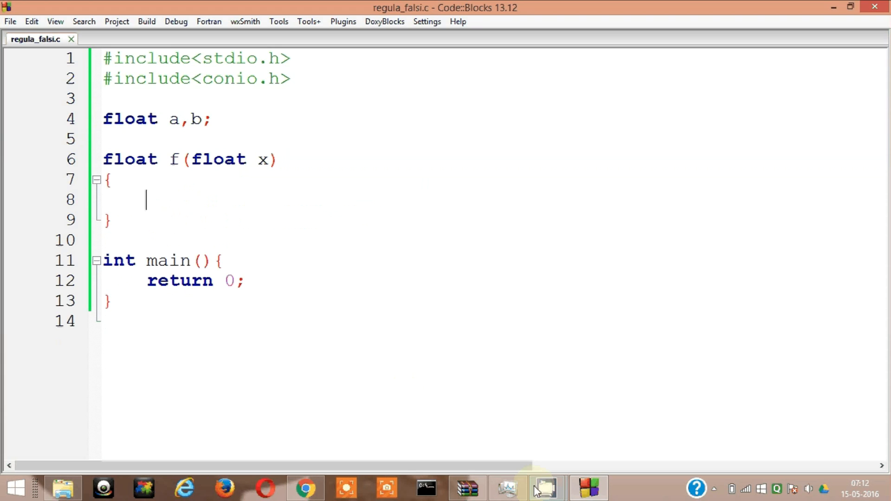
pyautogui.click(713, 488)
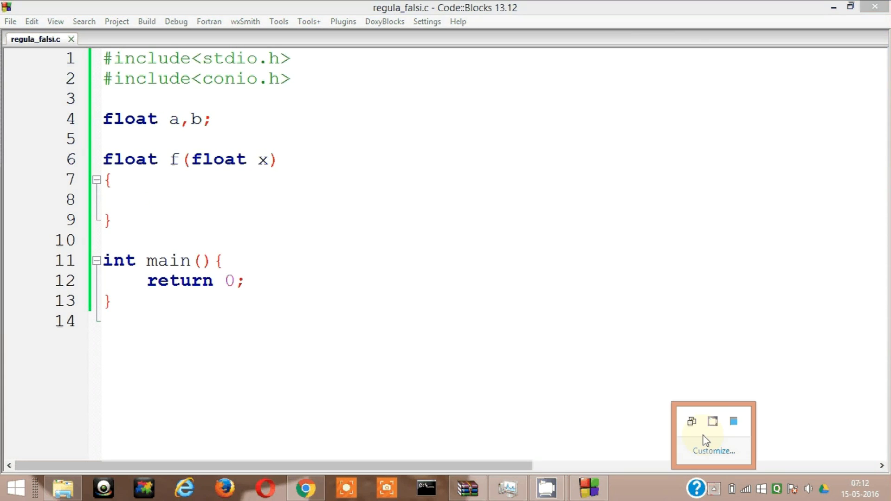
pyautogui.click(712, 422)
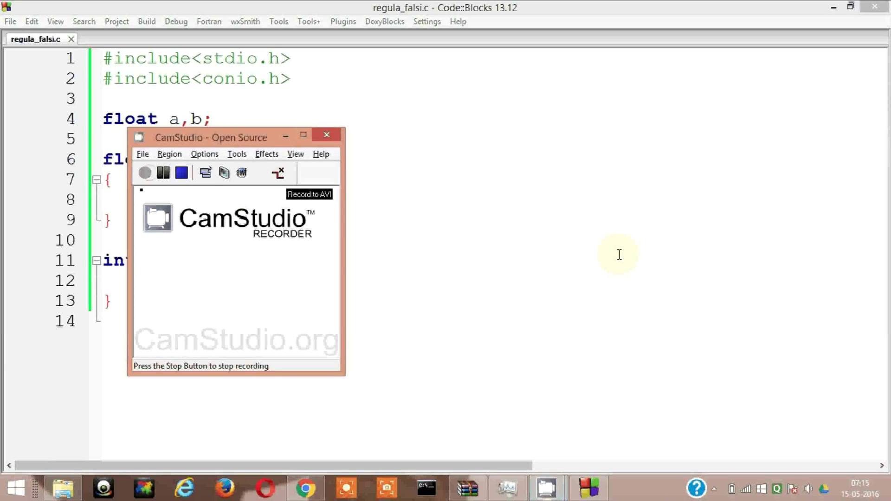
pyautogui.click(618, 254)
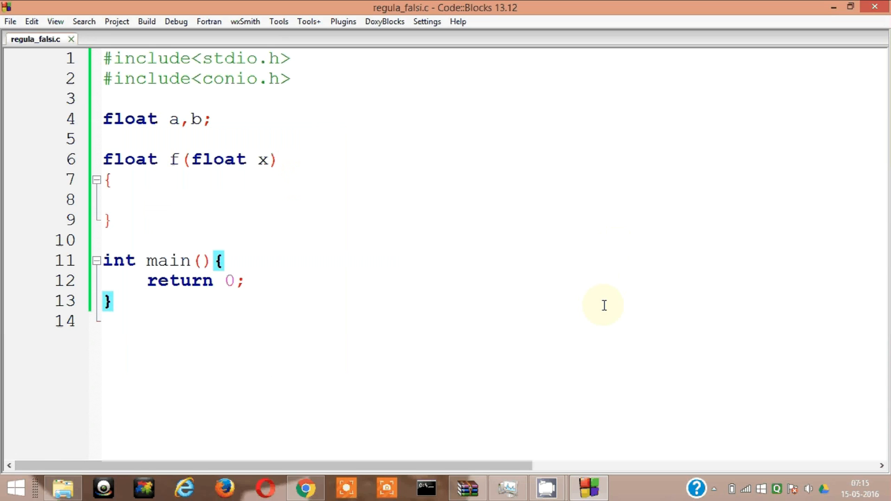
# Make f return (x*x*x)-(2*x)-5; and move below the function.
pyautogui.press('Up')
pyautogui.press('Up')
pyautogui.press('Up')
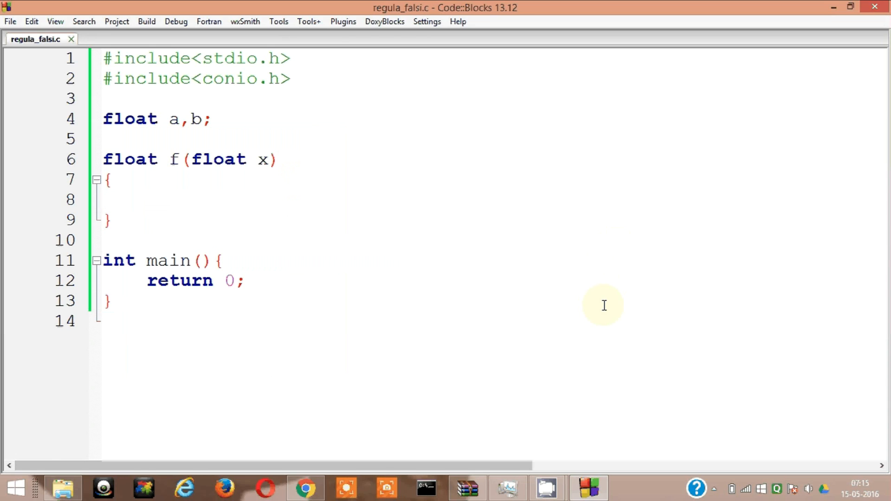
pyautogui.press('Tab')
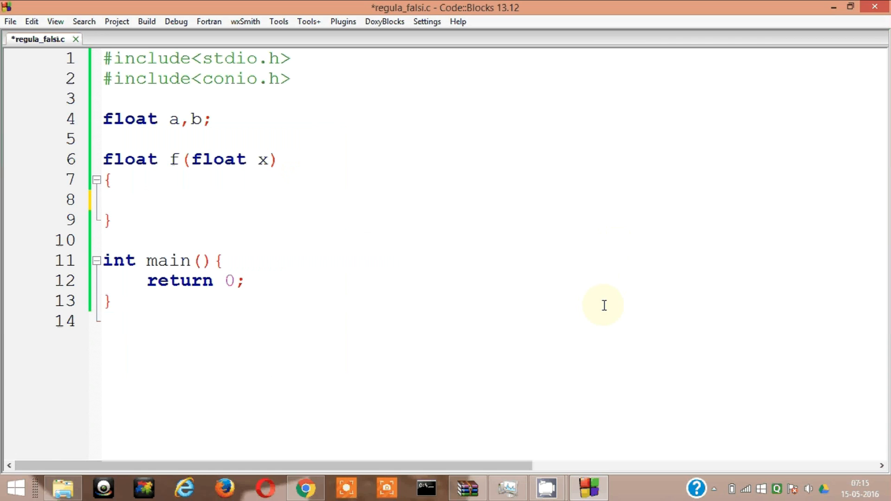
pyautogui.write('return ')
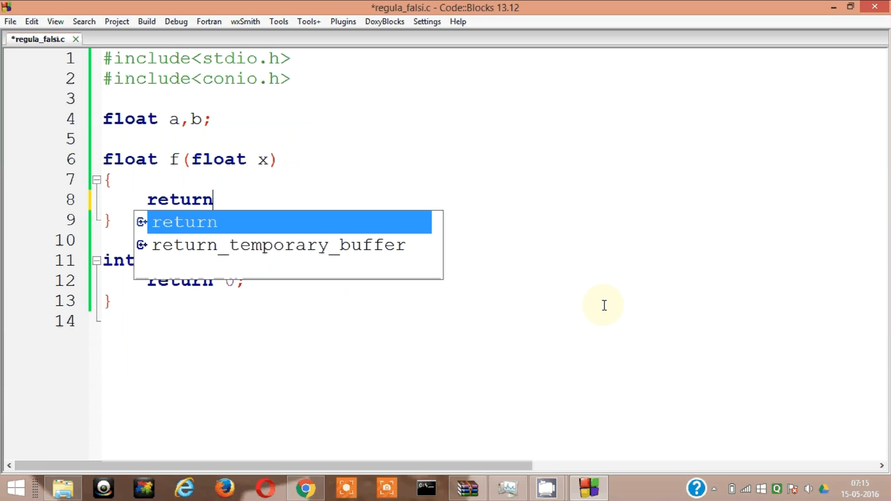
pyautogui.write('(')
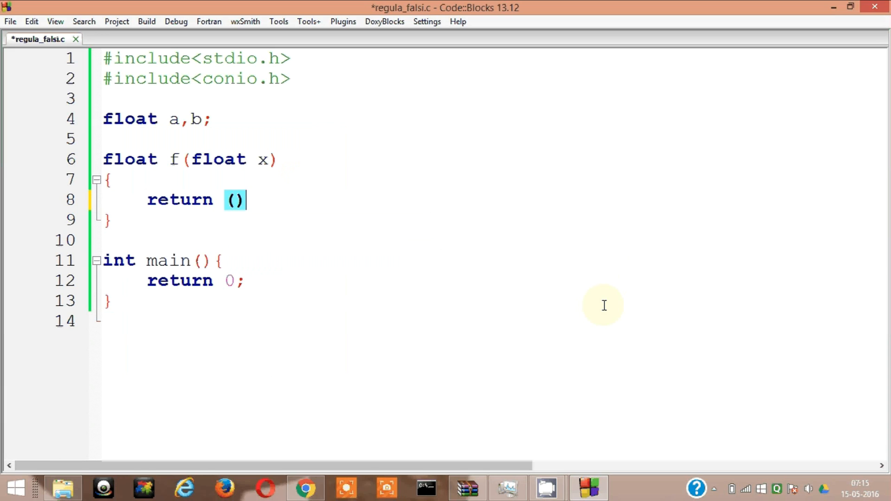
pyautogui.write(');')
pyautogui.press('Left')
pyautogui.press('Left')
pyautogui.write('(')
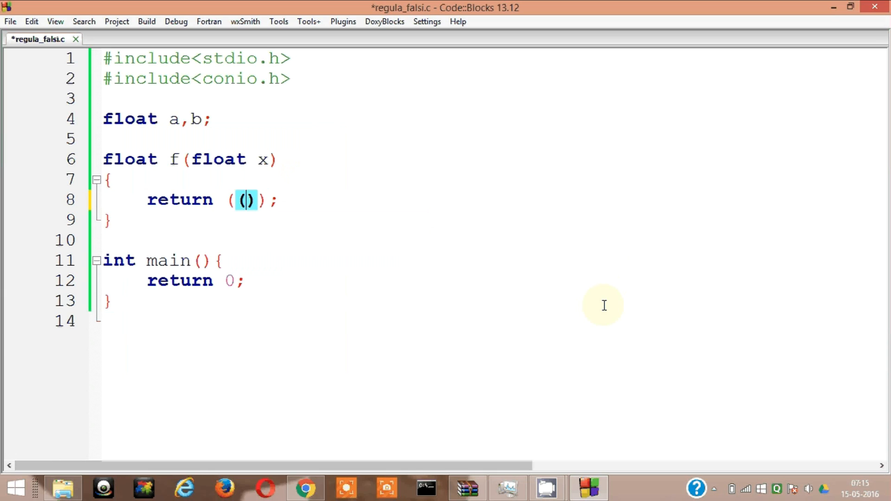
pyautogui.write('x*x*x')
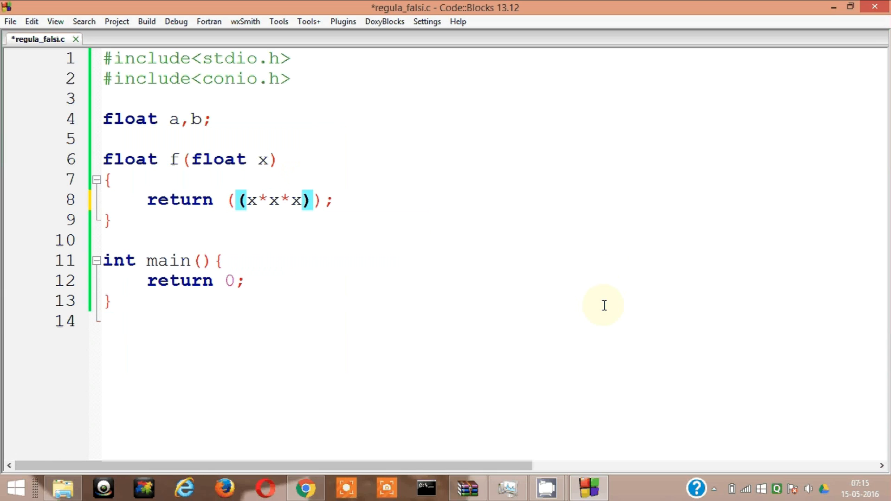
pyautogui.press('Right')
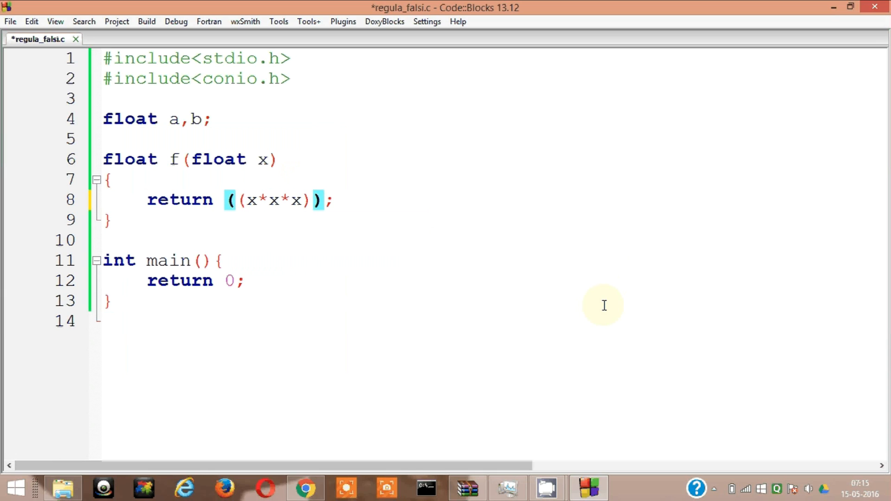
pyautogui.write('-')
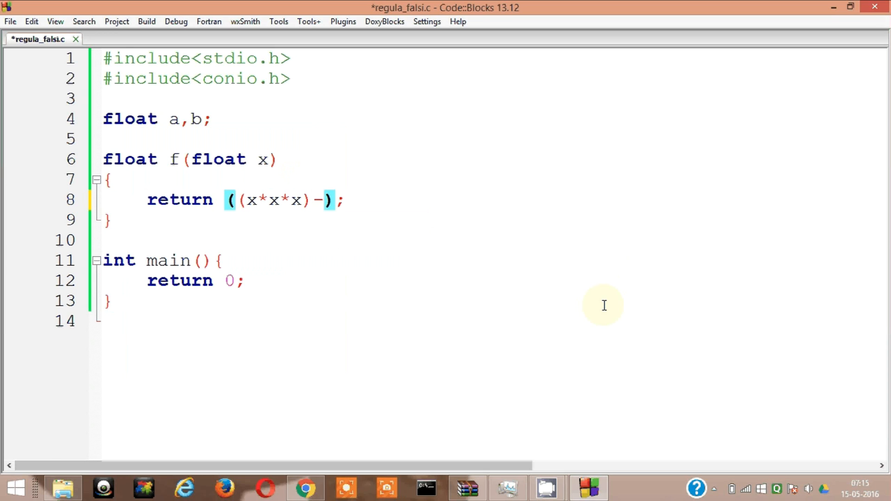
pyautogui.write('(2*')
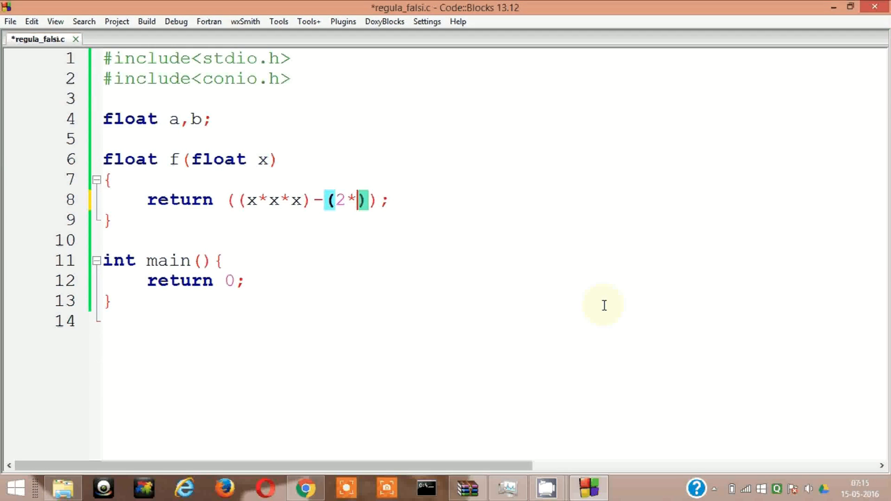
pyautogui.write('x')
pyautogui.press('Right')
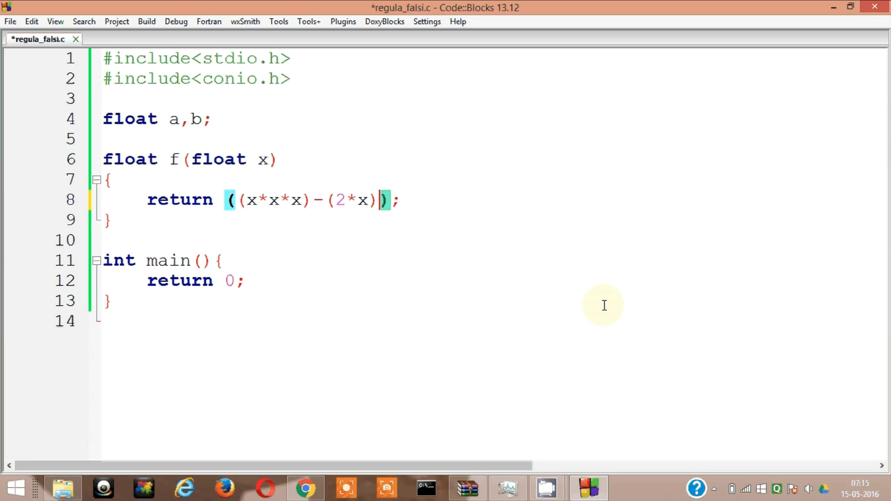
pyautogui.write('-')
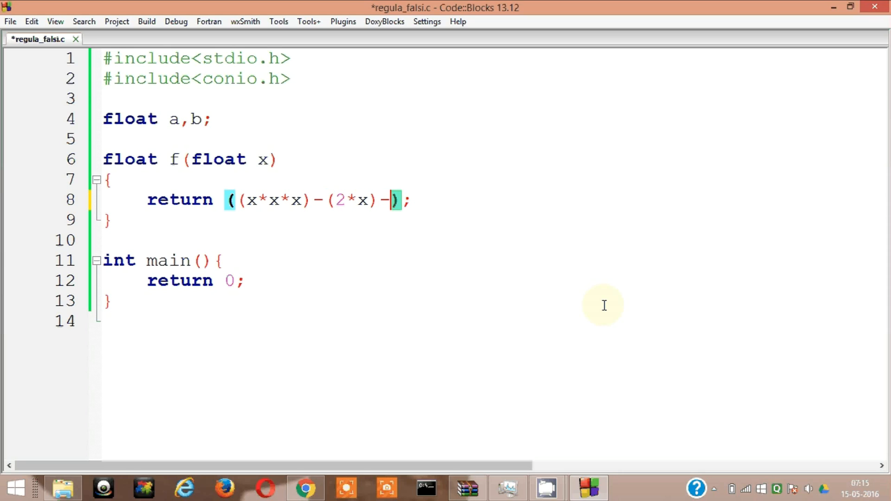
pyautogui.write('5')
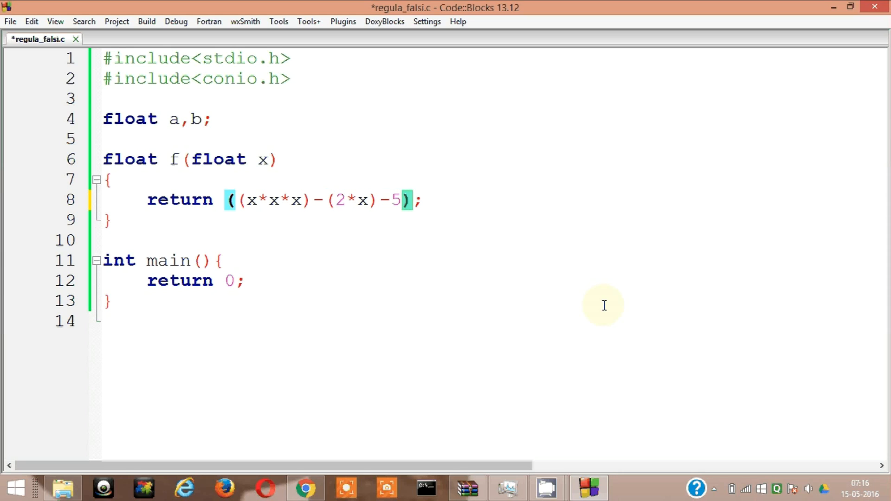
pyautogui.press('Down')
pyautogui.press('Down')
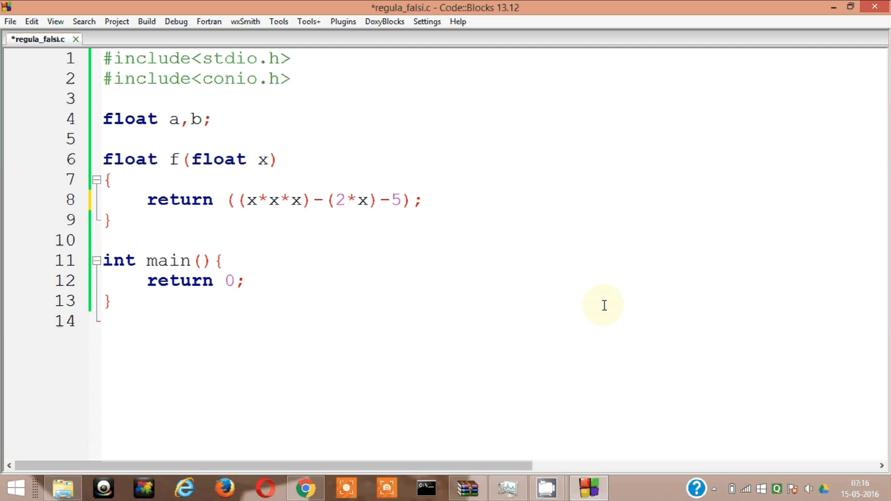
# Start a void input() function with an indented body above main.
pyautogui.press('Return')
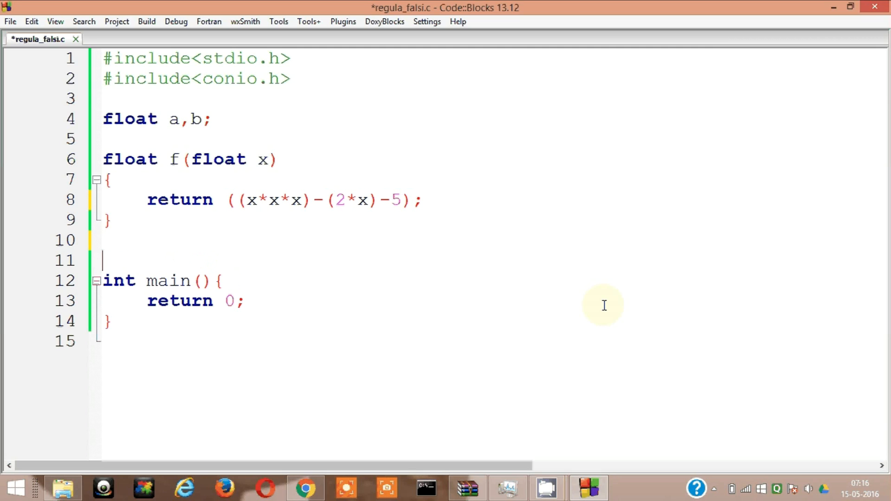
pyautogui.press('Up')
pyautogui.press('Return')
pyautogui.write('vodi')
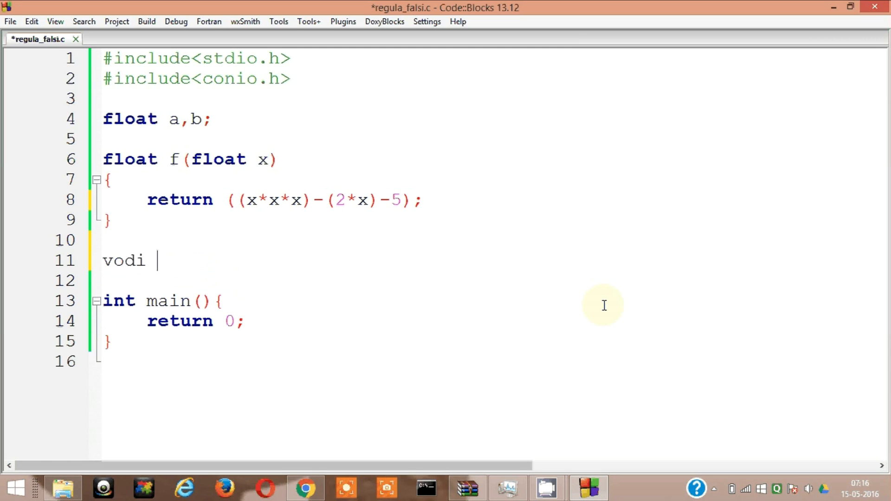
pyautogui.press('BackSpace')
pyautogui.press('BackSpace')
pyautogui.press('BackSpace')
pyautogui.write('id')
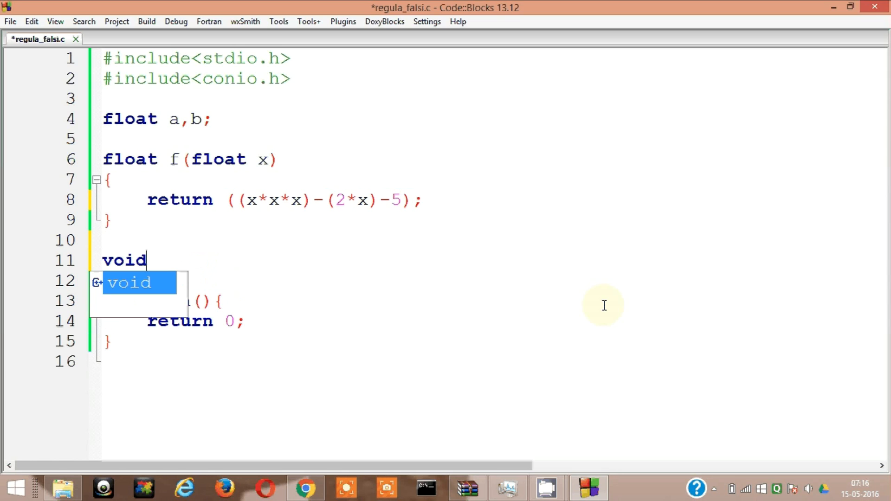
pyautogui.write(' input(')
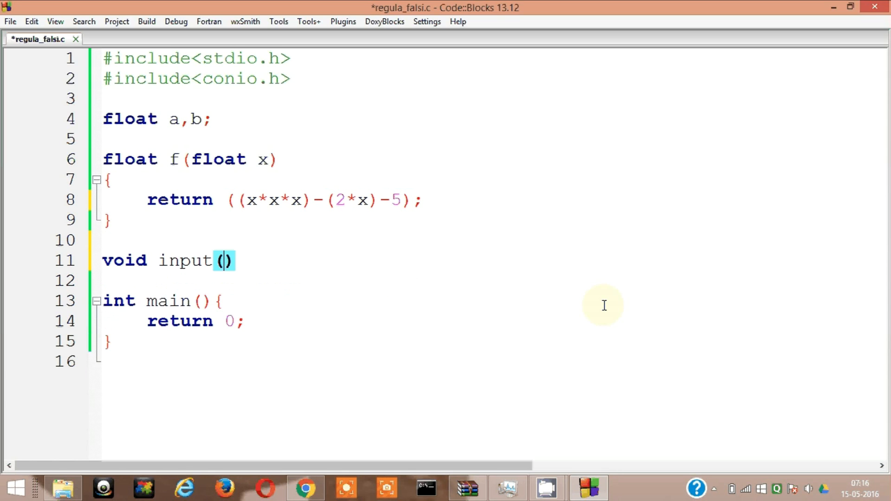
pyautogui.press('End')
pyautogui.press('Return')
pyautogui.write('{')
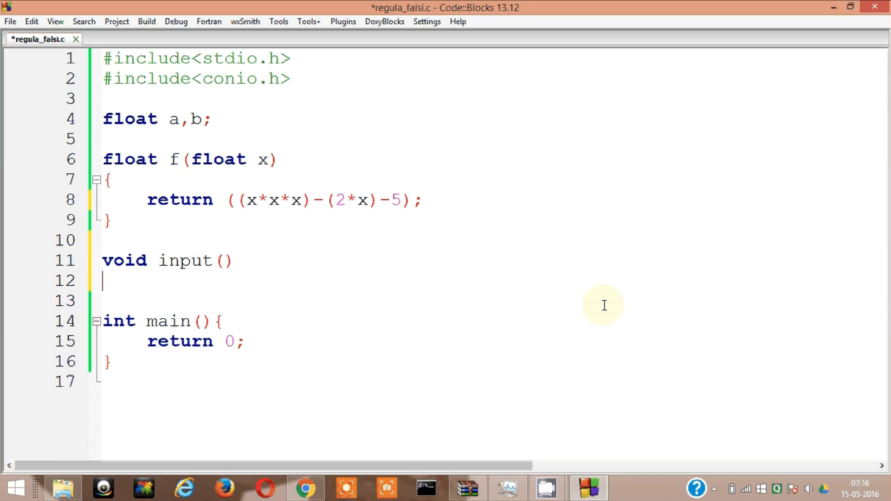
pyautogui.press('Return')
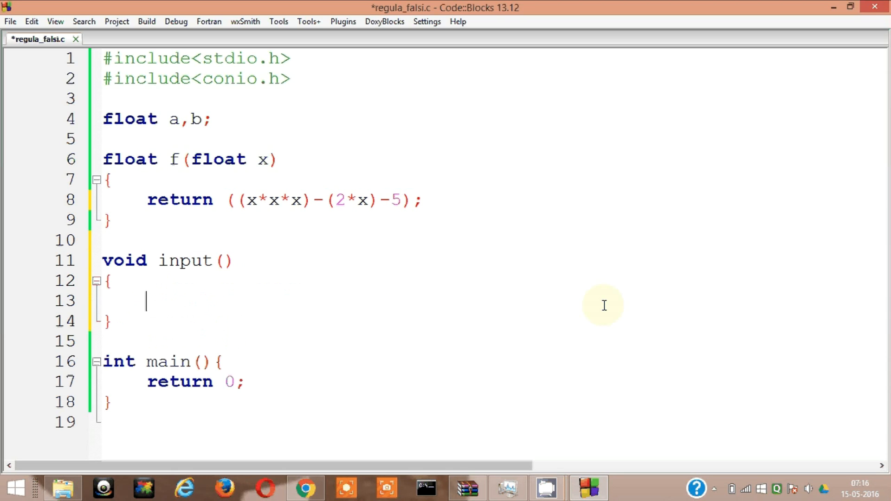
pyautogui.write('printf(')
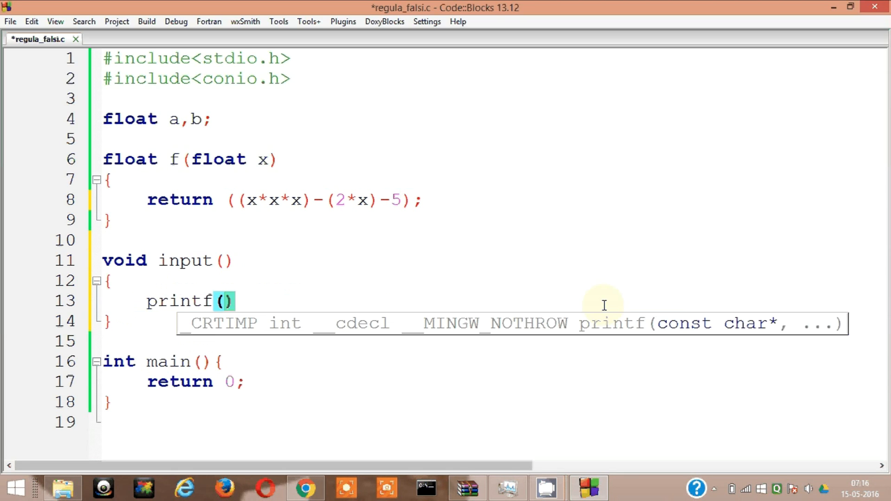
pyautogui.write('"')
pyautogui.write('\\n')
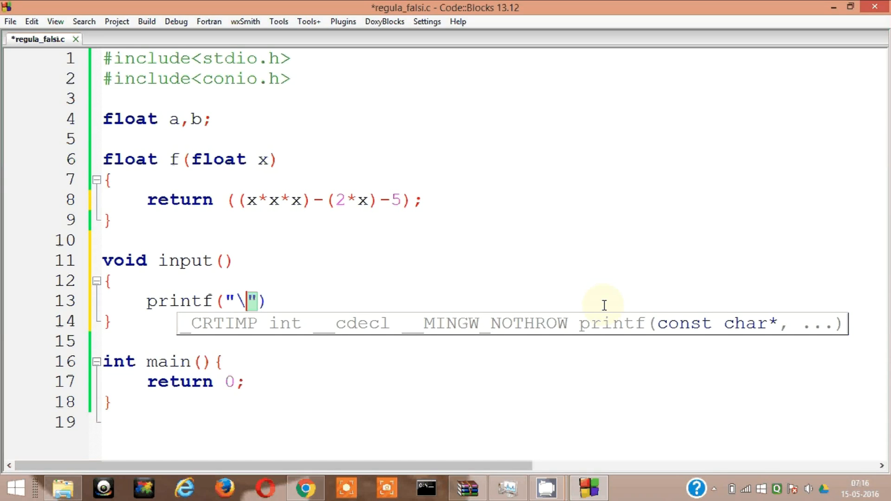
pyautogui.write('Enter ')
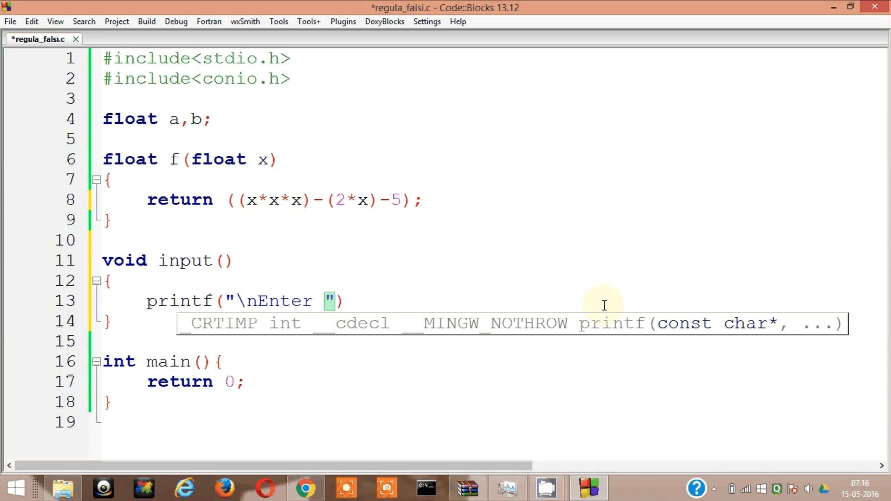
pyautogui.write('a and b')
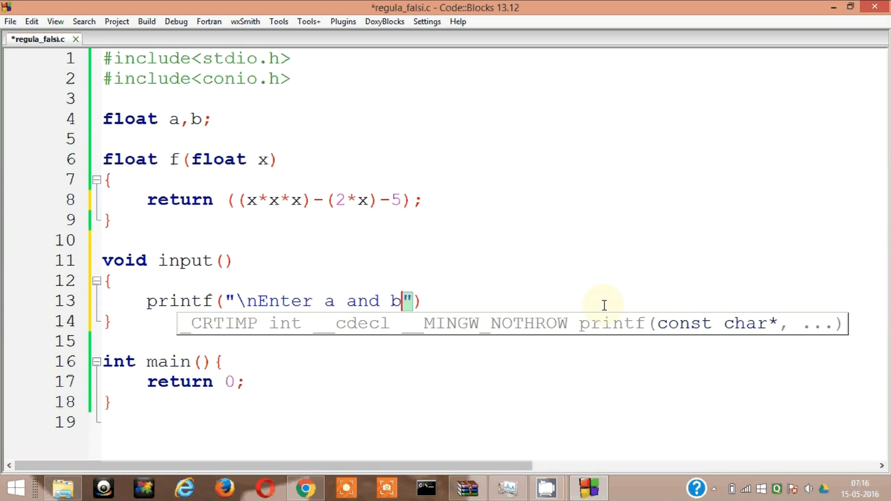
pyautogui.write('\\n')
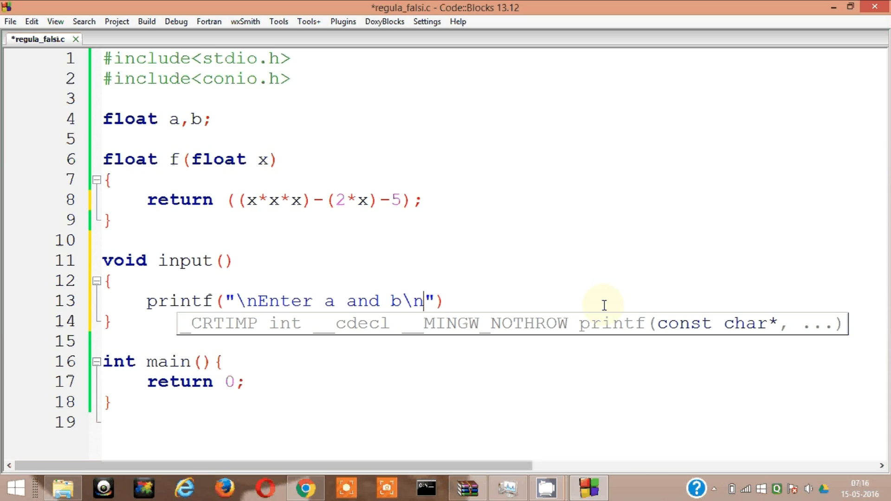
# Inside input(), print a prompt for a and b and read them with scanf("%d %d",&a,&b).
pyautogui.press('End')
pyautogui.write(';')
pyautogui.press('Return')
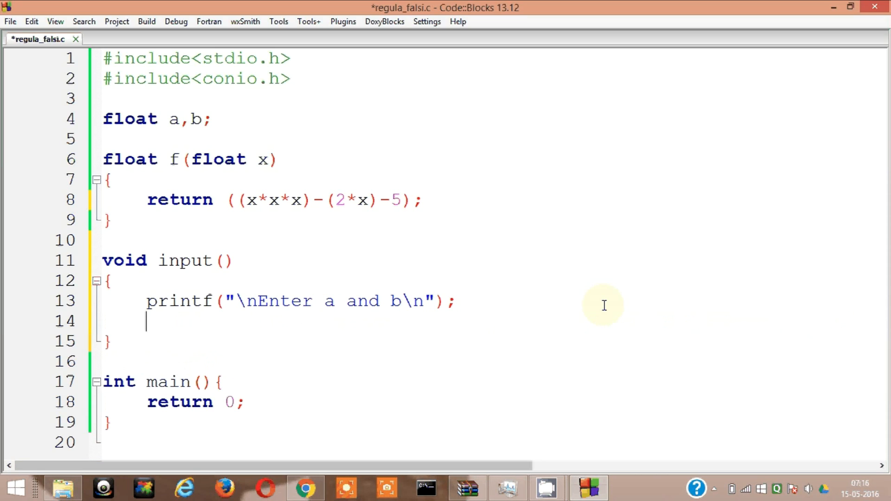
pyautogui.write('scanf')
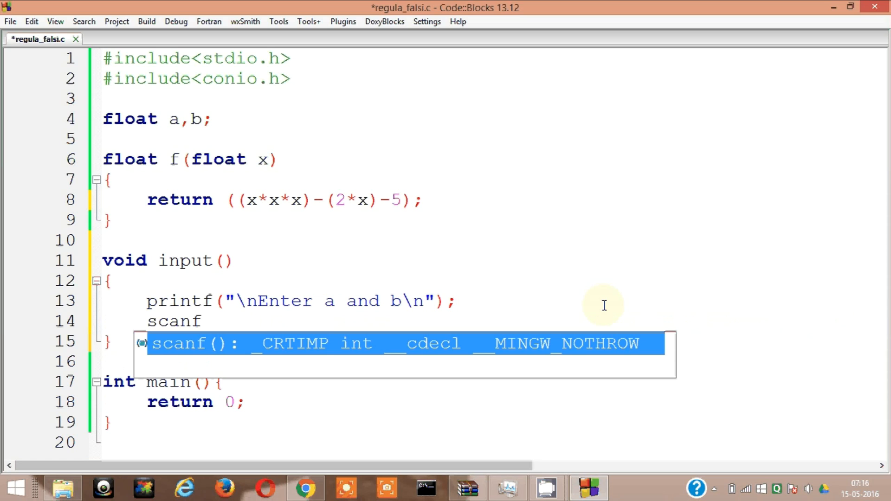
pyautogui.write('("')
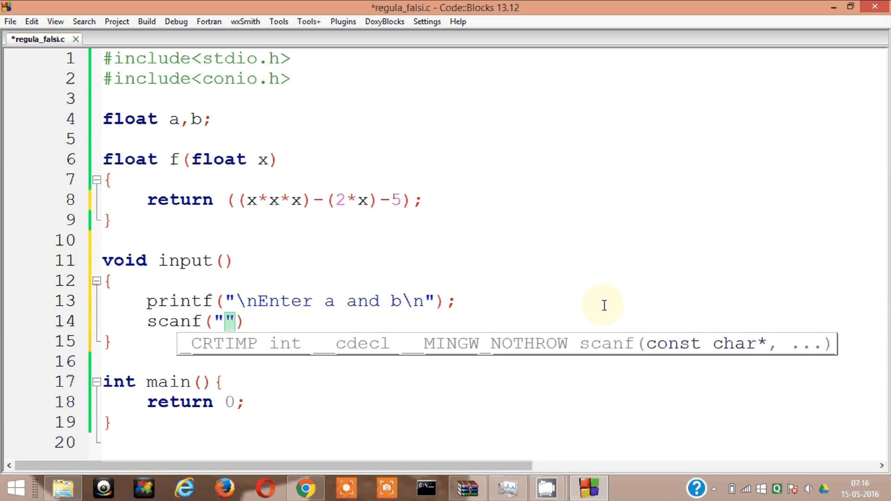
pyautogui.write('%d %d')
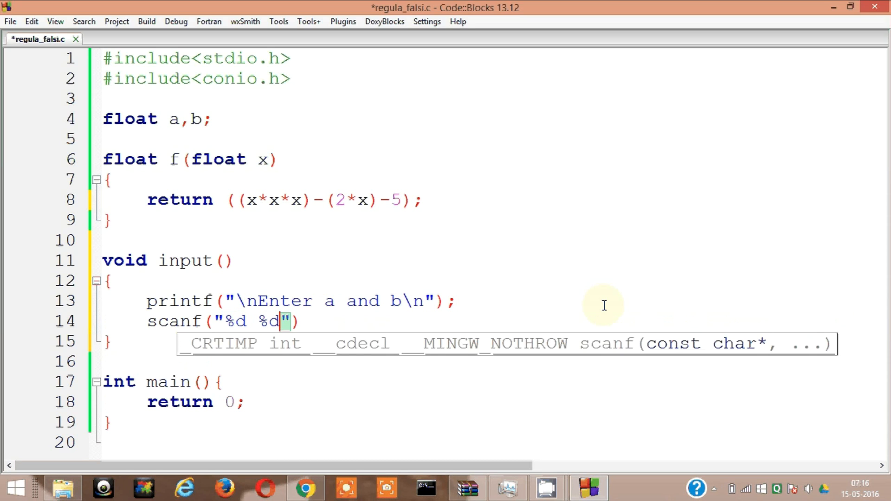
pyautogui.press('Right')
pyautogui.write(',&')
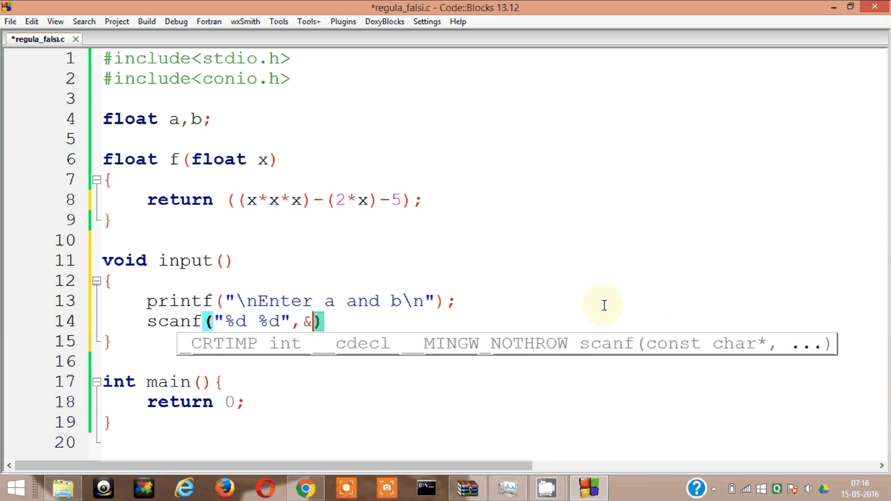
pyautogui.write('a,&b')
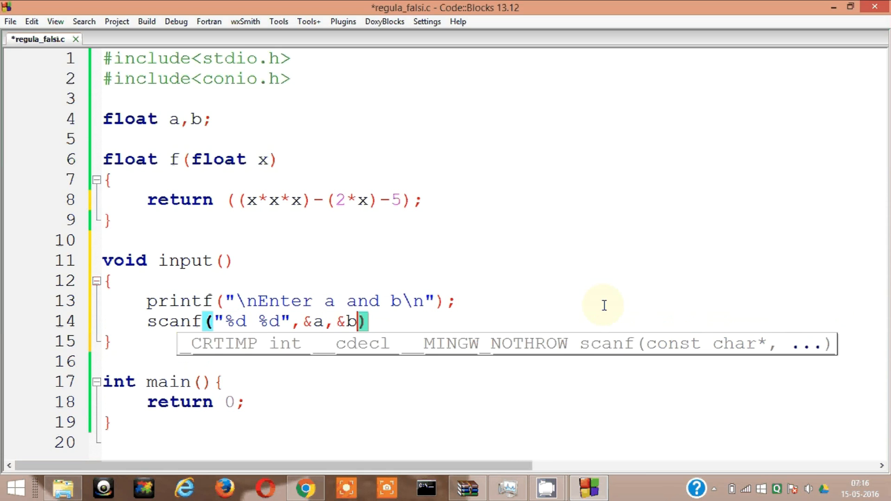
pyautogui.press('Right')
pyautogui.write(';')
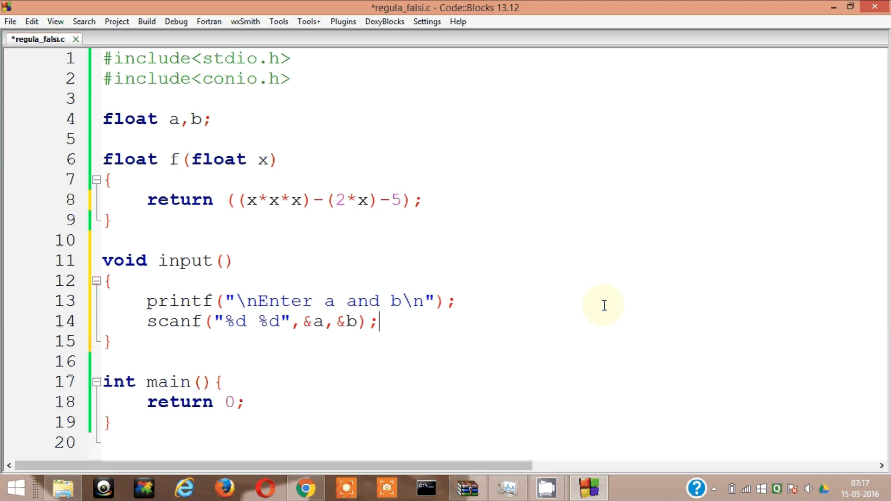
# End the scanf line with a semicolon and save regula_falsi.c.
pyautogui.hotkey('ctrl', 's')
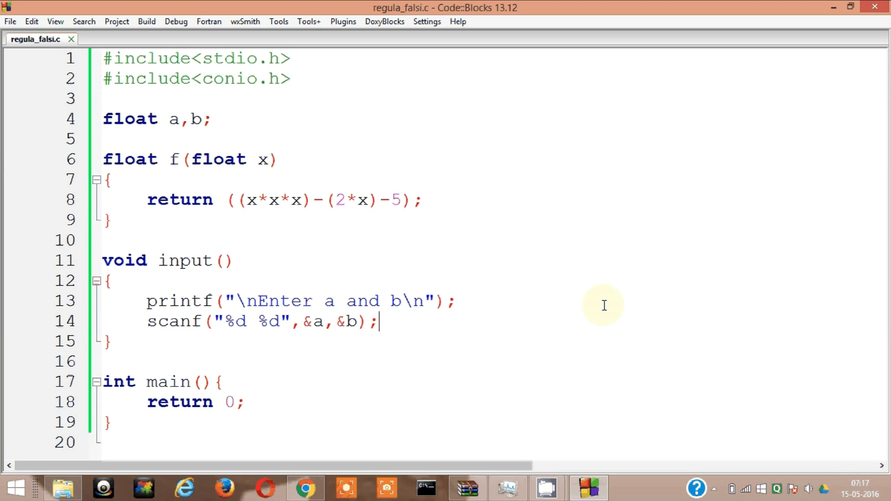
pyautogui.click(712, 489)
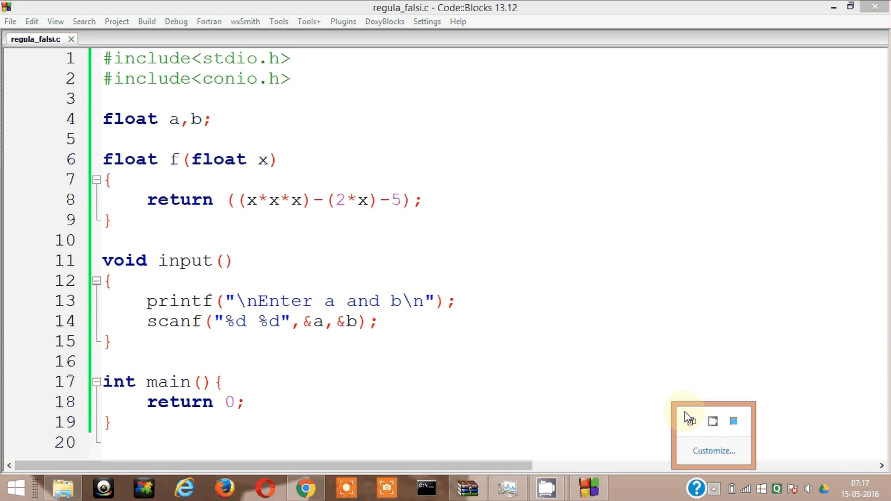
pyautogui.click(712, 421)
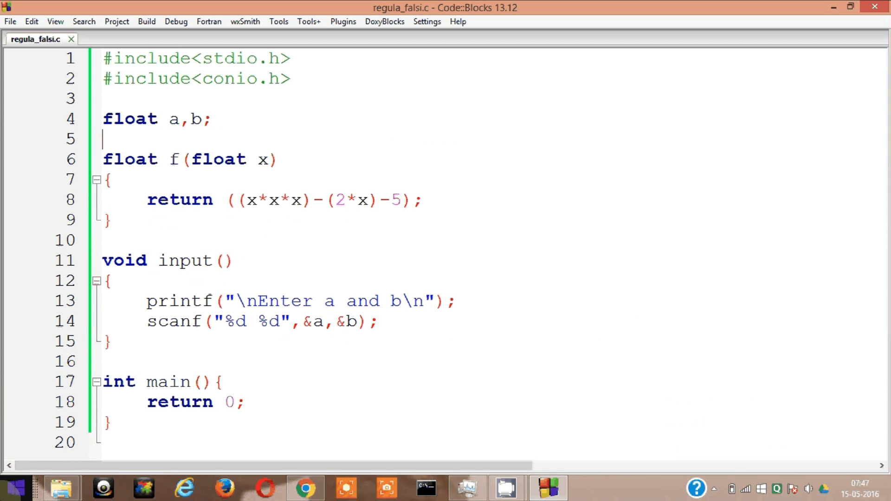
pyautogui.press('Down')
pyautogui.press('Down')
pyautogui.press('Down')
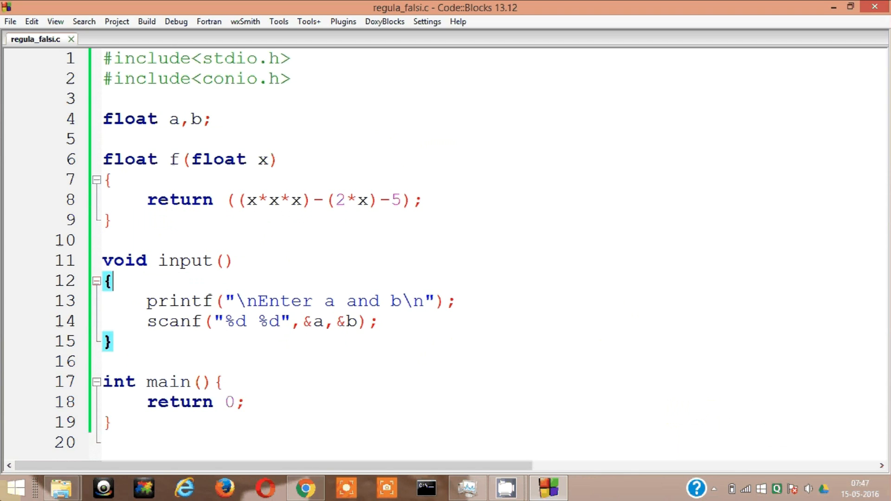
pyautogui.press('Down')
pyautogui.press('End')
pyautogui.press('Down')
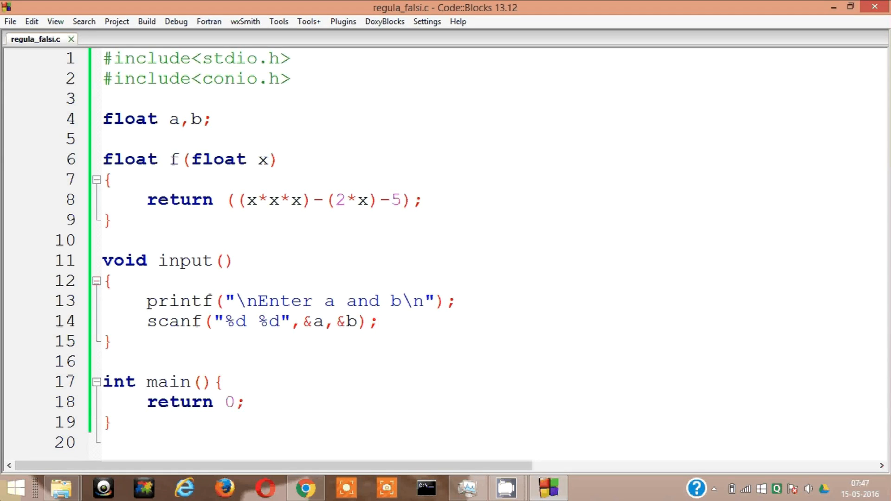
pyautogui.click(241, 261)
pyautogui.press('Up')
pyautogui.press('Up')
pyautogui.press('Up')
pyautogui.press('Up')
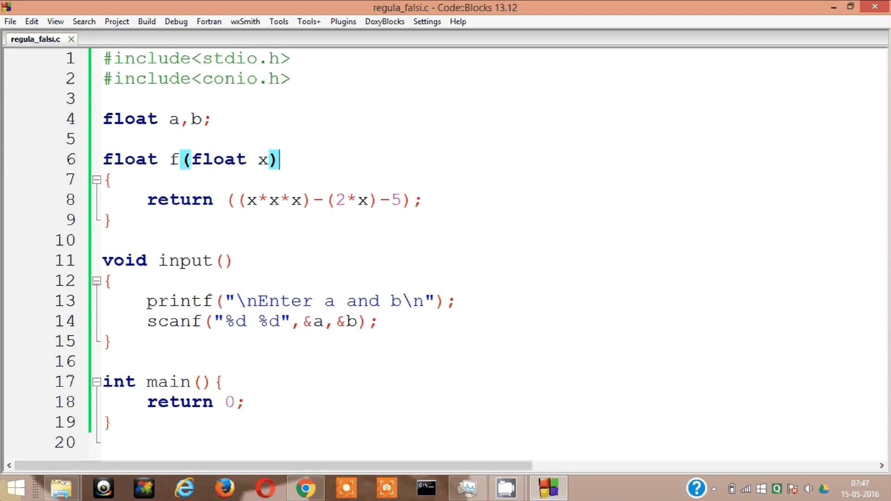
pyautogui.press('Up')
pyautogui.press('Up')
pyautogui.press('Up')
pyautogui.press('Left')
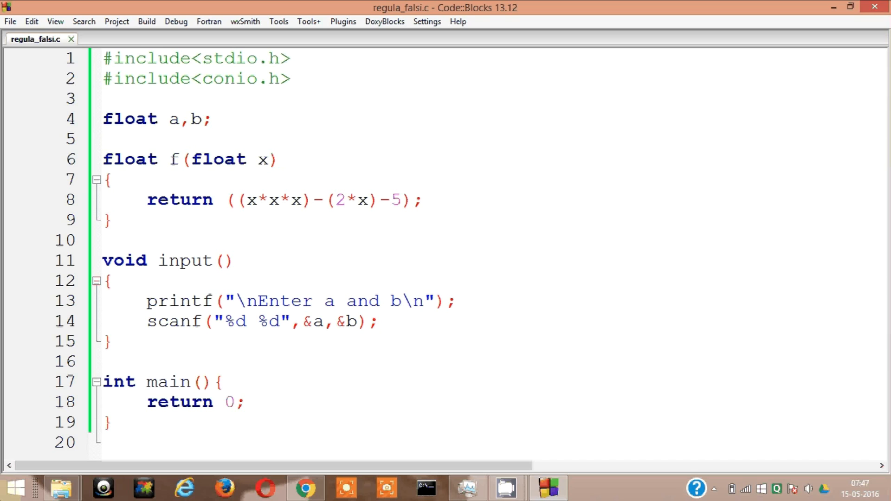
pyautogui.write(',')
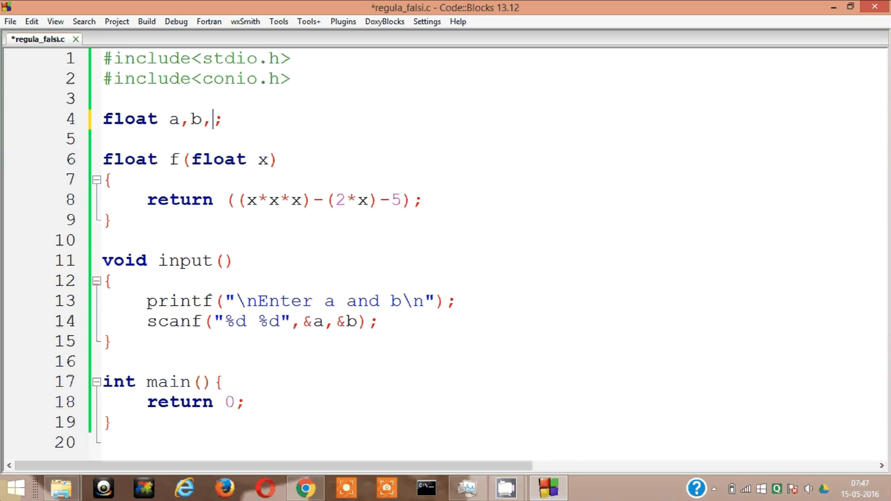
pyautogui.write('y1,y2')
# Open a new indented line after the scanf call and begin y1= there.
pyautogui.press('Down')
pyautogui.press('Down')
pyautogui.press('Down')
pyautogui.press('Down')
pyautogui.press('Down')
pyautogui.press('Down')
pyautogui.press('Down')
pyautogui.press('Down')
pyautogui.press('Down')
pyautogui.press('Down')
pyautogui.press('End')
pyautogui.press('Return')
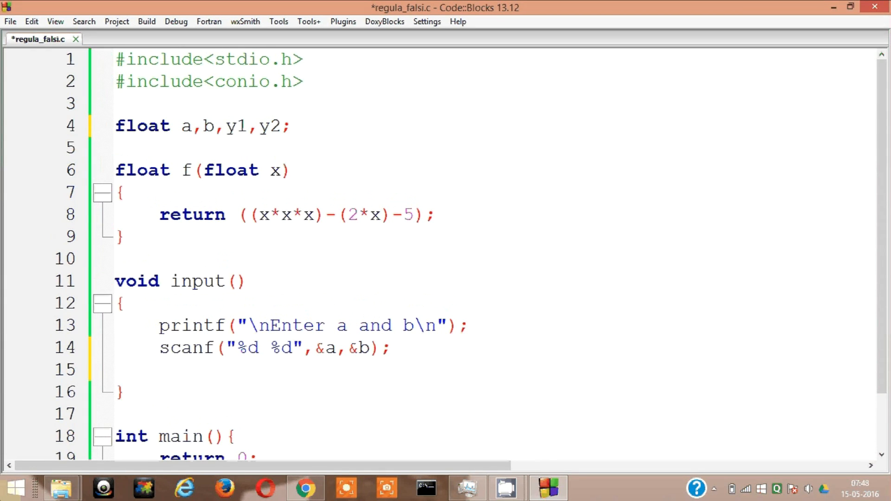
pyautogui.press('Down')
pyautogui.press('Down')
pyautogui.press('Up')
pyautogui.press('Up')
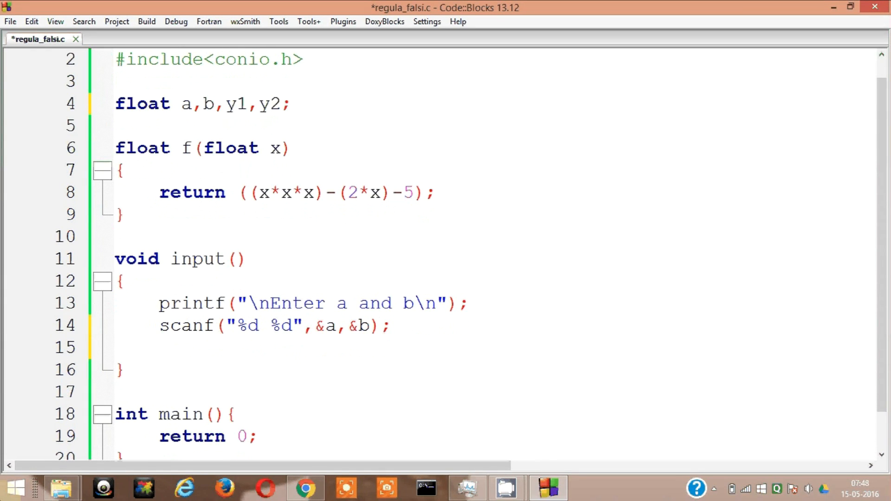
pyautogui.write('y1=')
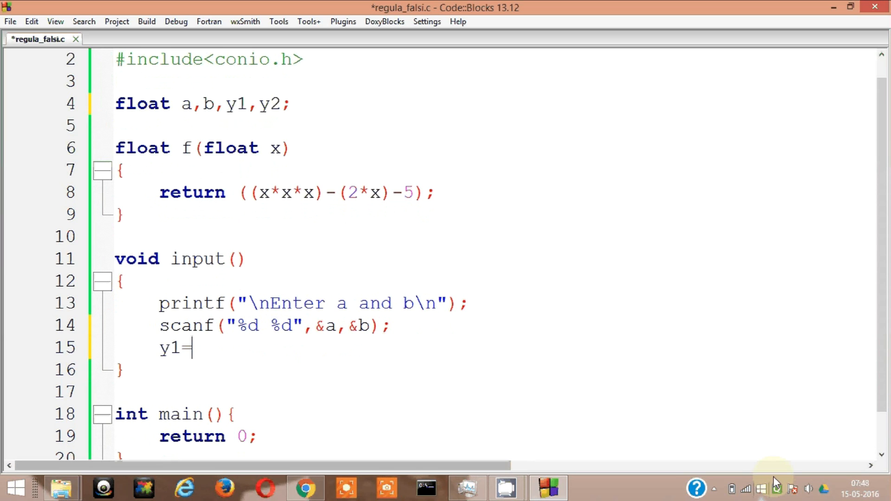
pyautogui.click(714, 487)
pyautogui.click(713, 422)
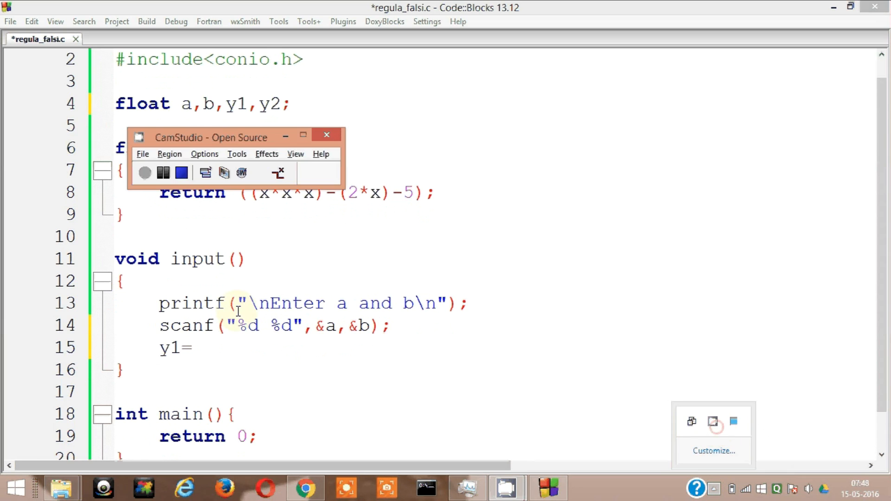
pyautogui.click(205, 172)
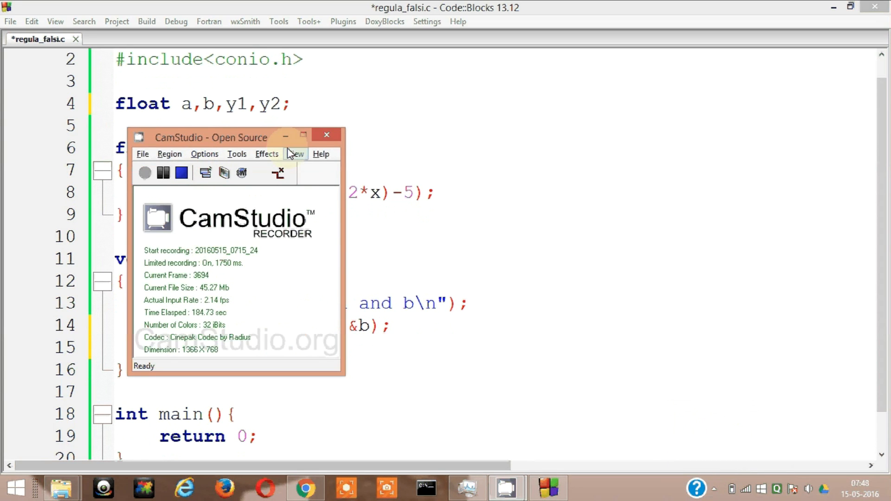
pyautogui.click(205, 172)
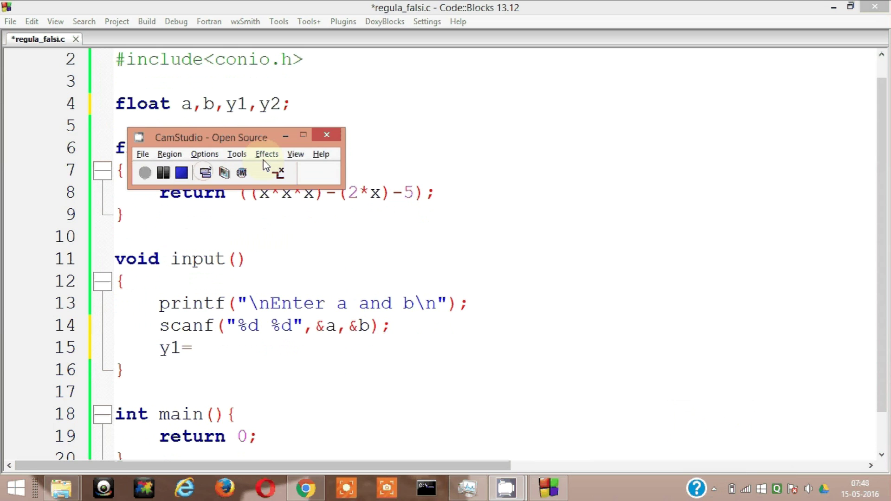
pyautogui.click(286, 137)
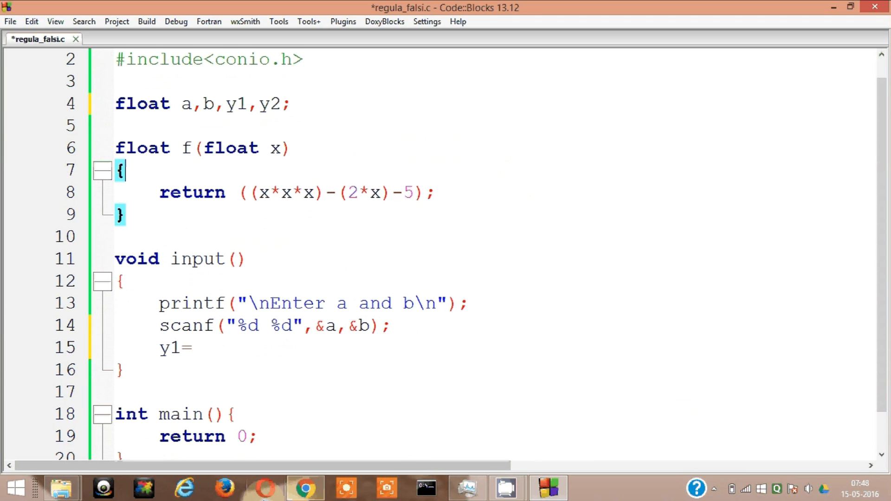
pyautogui.click(470, 303)
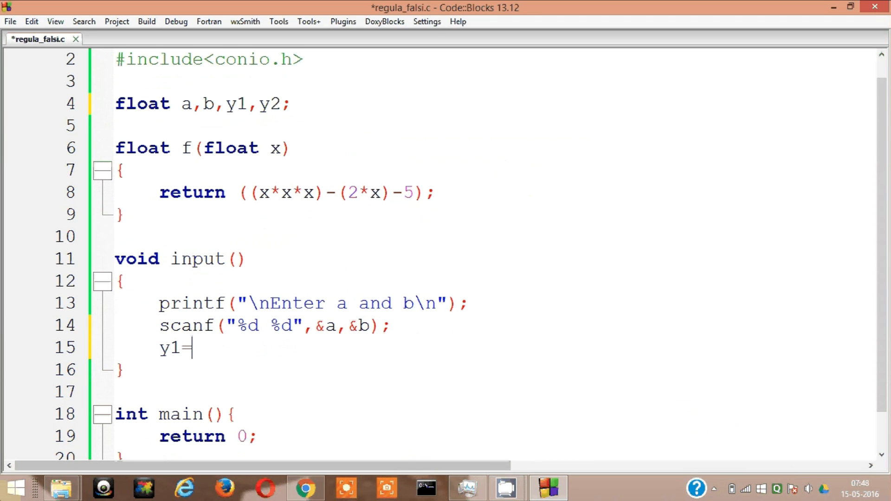
pyautogui.write('f(')
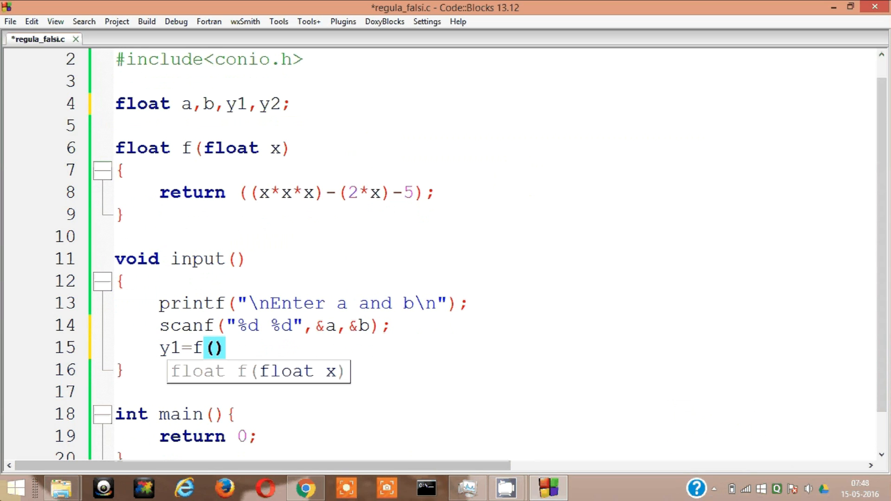
pyautogui.write('a')
# Assign y1=f(a); and y2=f(b); at the end of input().
pyautogui.press('Right')
pyautogui.write(';')
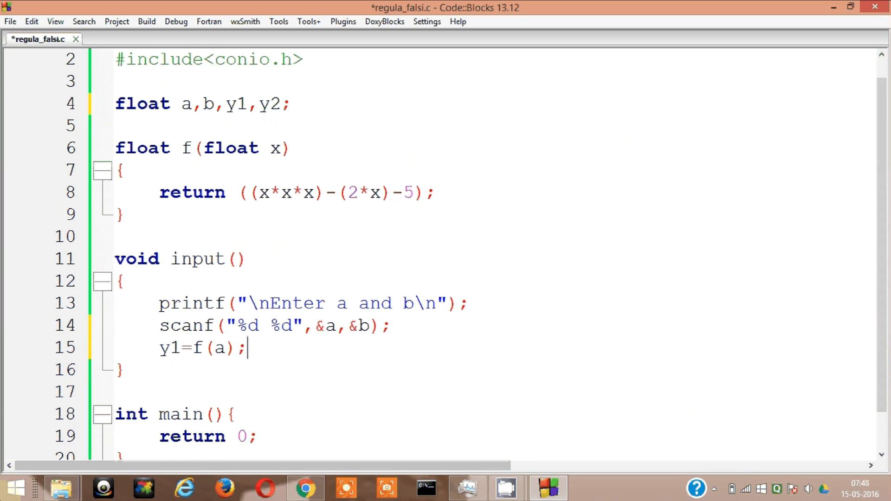
pyautogui.press('Return')
pyautogui.write('y2=')
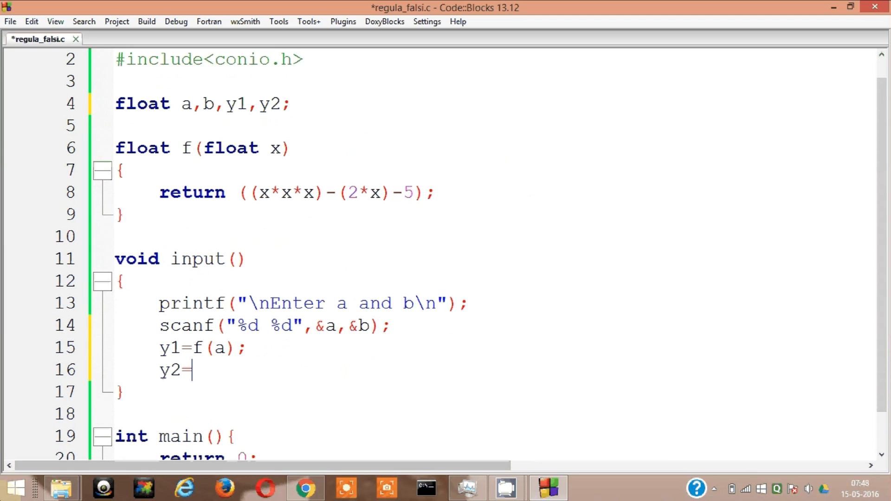
pyautogui.write('f(b')
pyautogui.press('Right')
pyautogui.write(';')
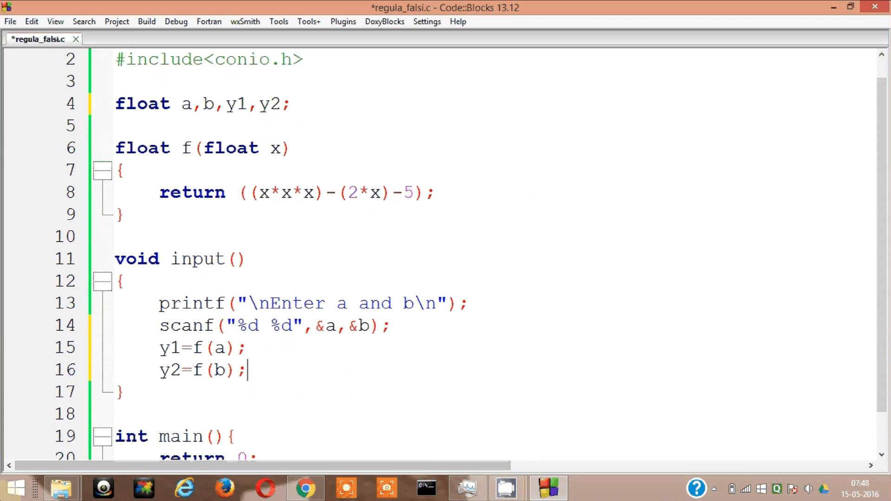
pyautogui.press('Down')
pyautogui.press('Down')
pyautogui.press('Down')
pyautogui.press('Down')
pyautogui.press('Down')
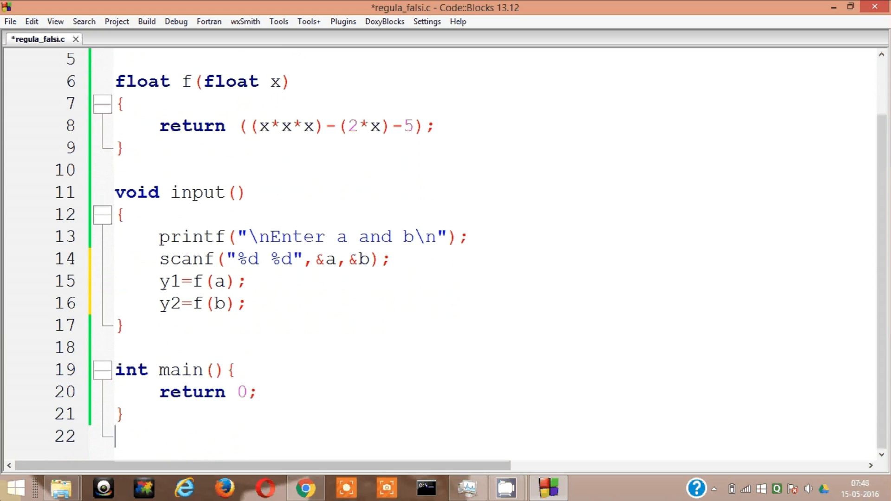
# Insert blank lines between input() and main for another function.
pyautogui.click(118, 347)
pyautogui.press('Return')
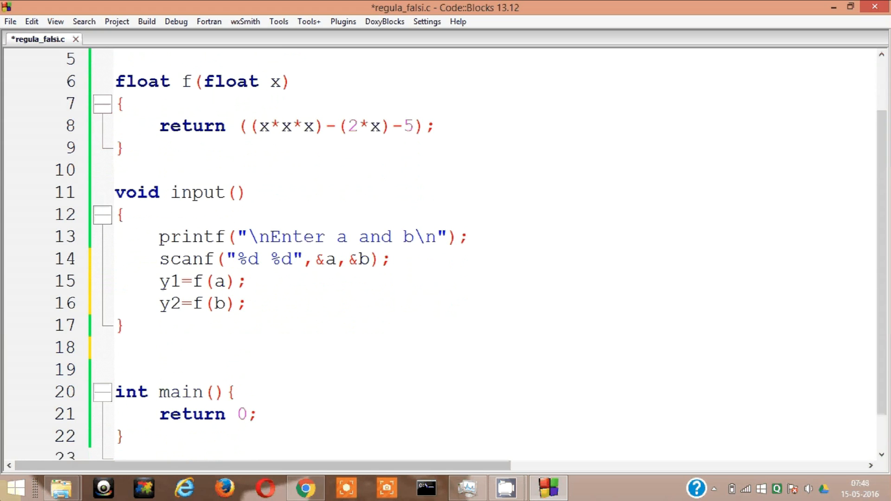
pyautogui.hotkey('ctrl', 'End')
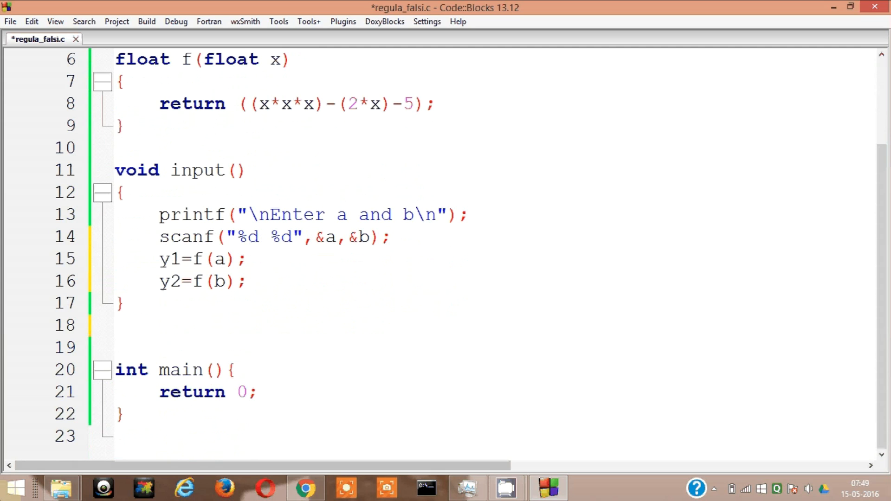
pyautogui.press('Up')
pyautogui.press('Up')
pyautogui.press('Up')
pyautogui.press('Up')
pyautogui.press('Up')
pyautogui.press('Return')
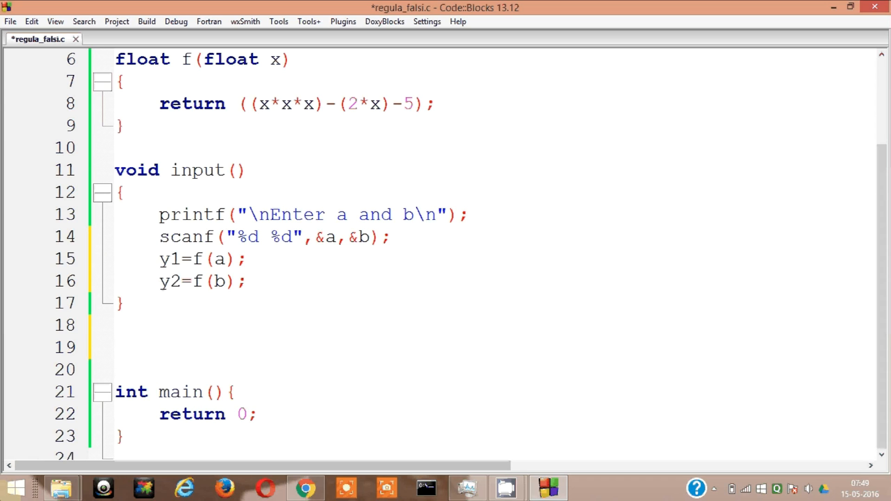
pyautogui.write('flo')
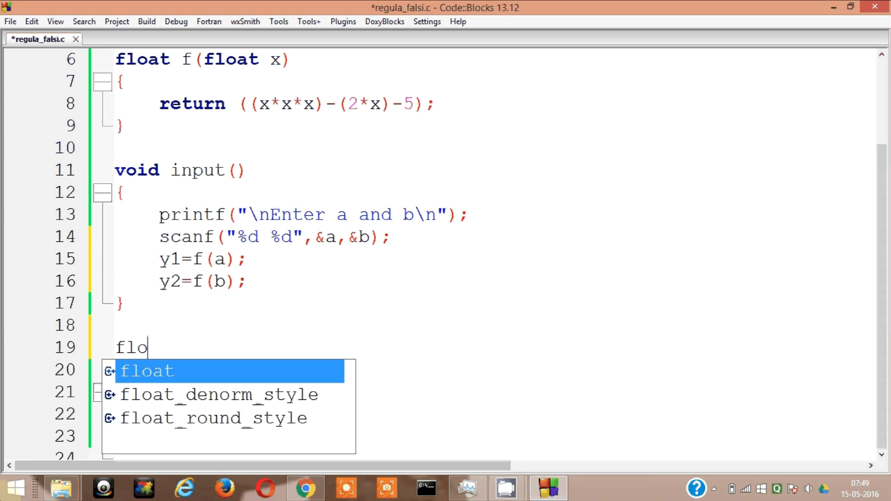
pyautogui.write('at')
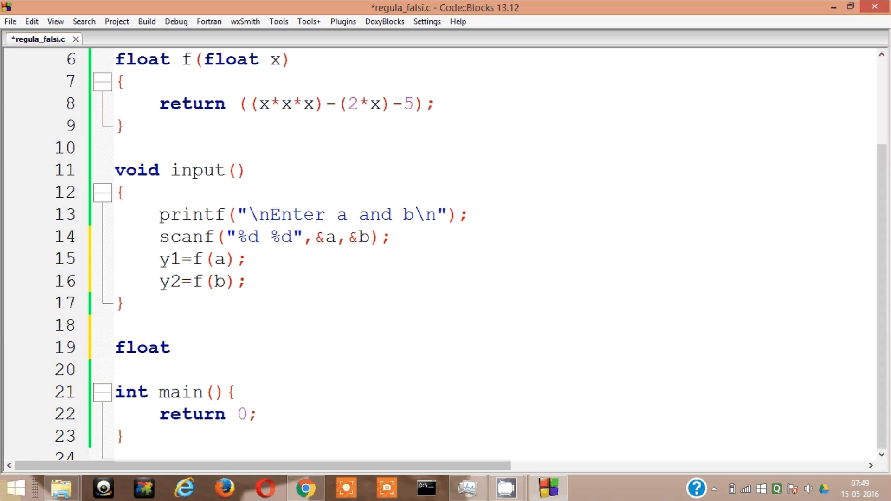
pyautogui.write(' root')
pyautogui.write('(')
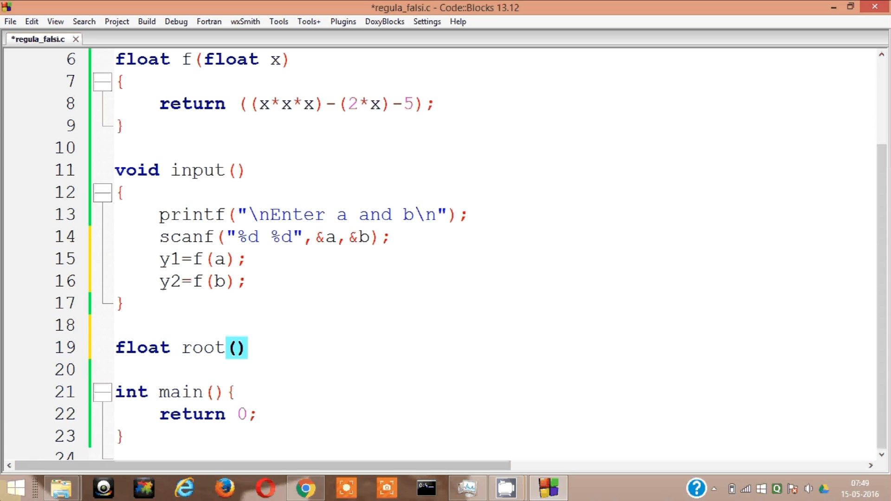
# Write the body of root() returning b-((y2/(y2-y1))(b-a)).
pyautogui.press('Return')
pyautogui.write('{')
pyautogui.press('Return')
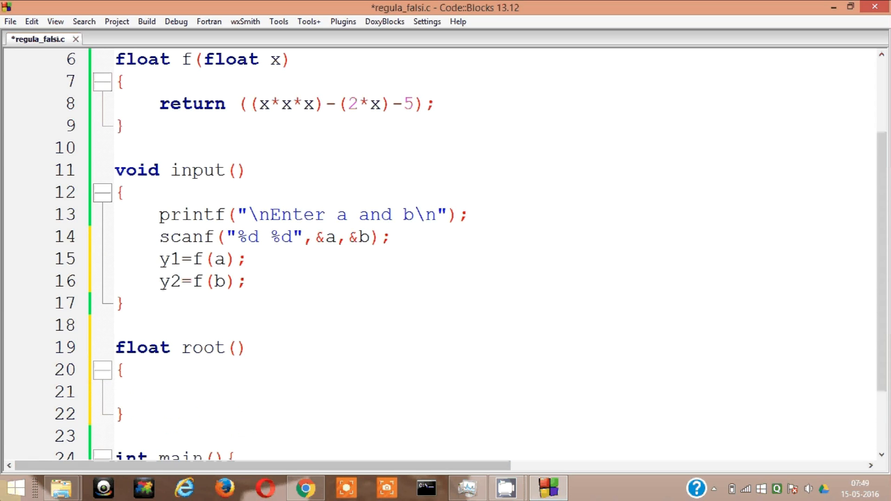
pyautogui.write('retu')
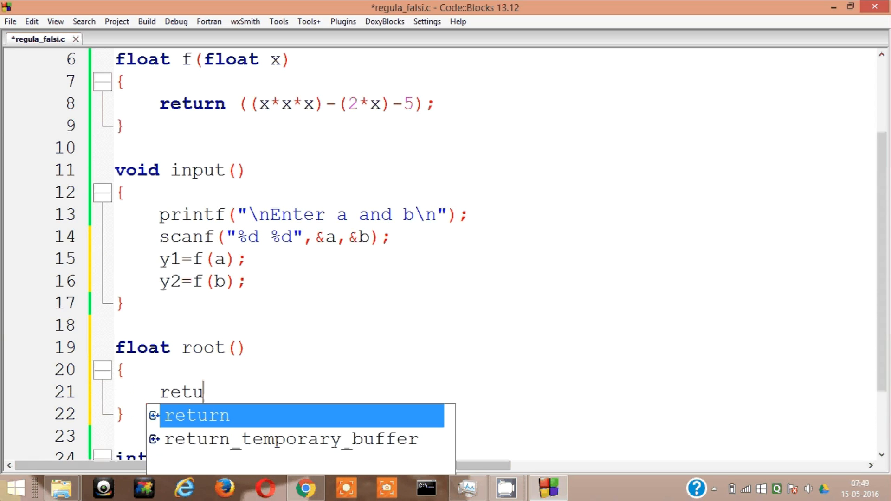
pyautogui.write('rn()')
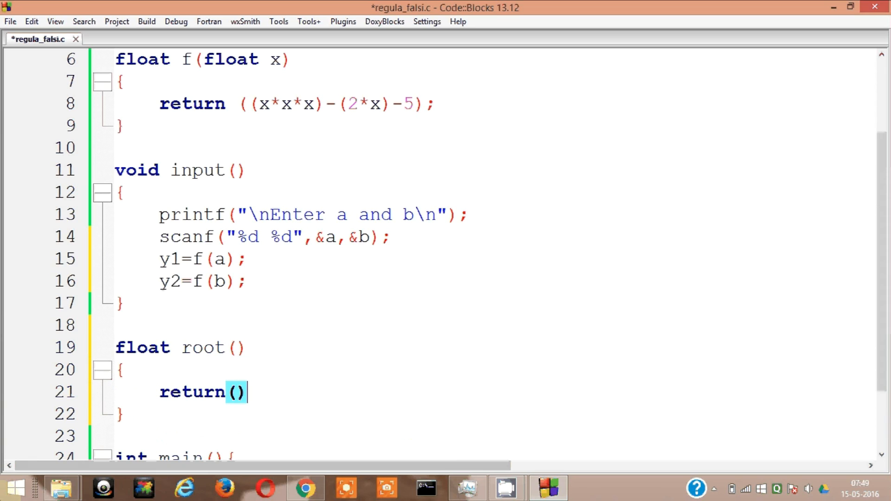
pyautogui.write(';')
pyautogui.press('Left')
pyautogui.press('Left')
pyautogui.write('b')
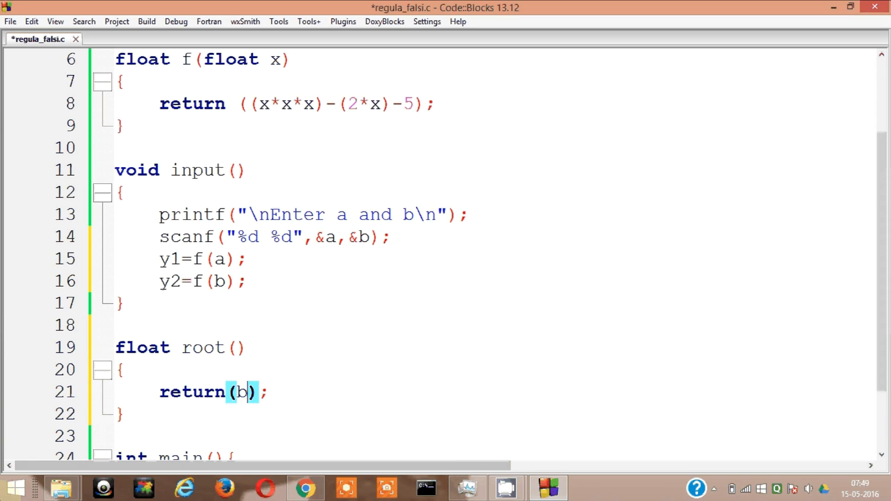
pyautogui.write('-')
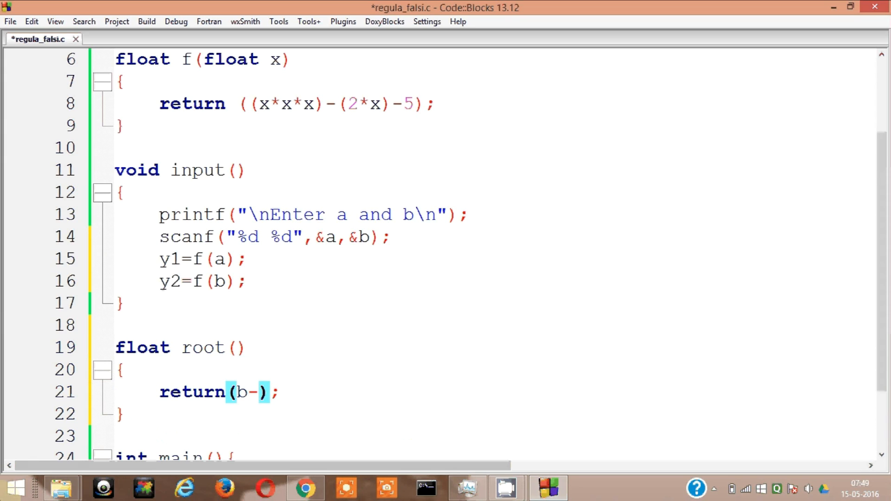
pyautogui.write('(')
pyautogui.press('Left')
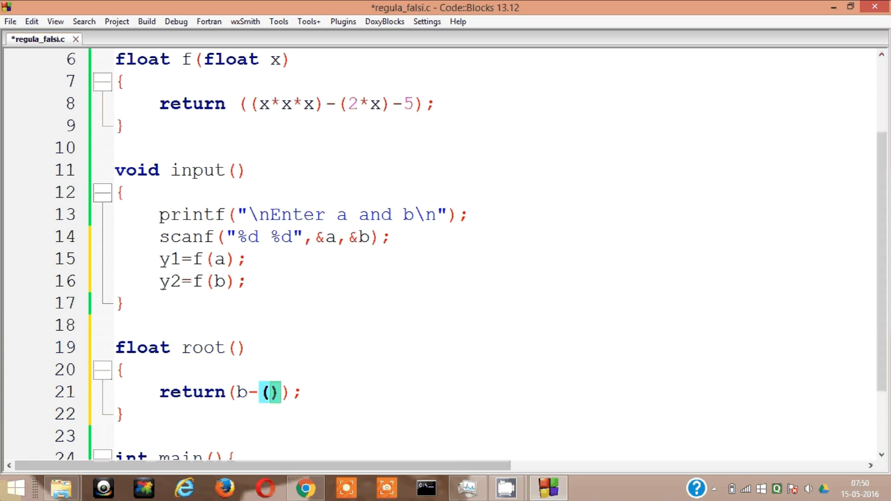
pyautogui.write('()')
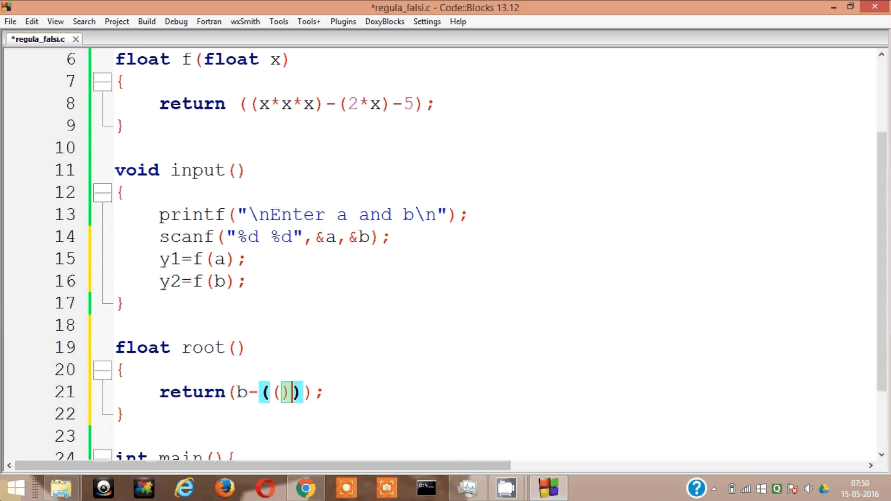
pyautogui.write('()')
pyautogui.press('Left')
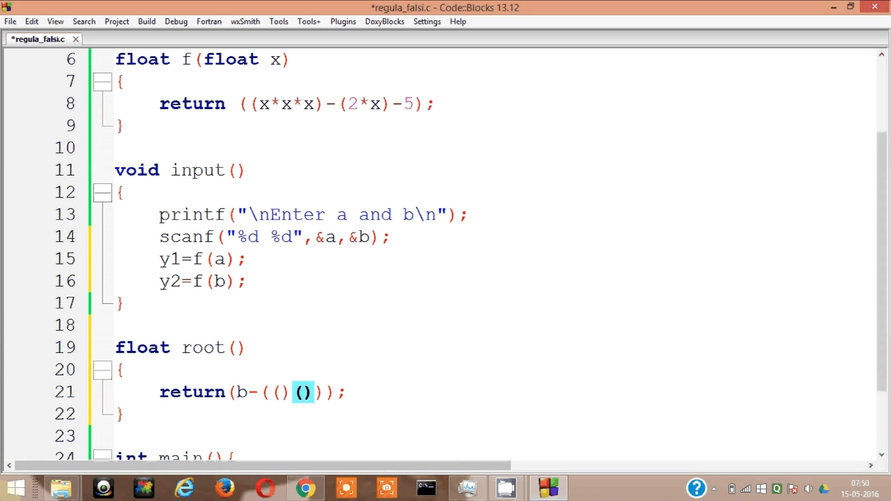
pyautogui.write('b-a')
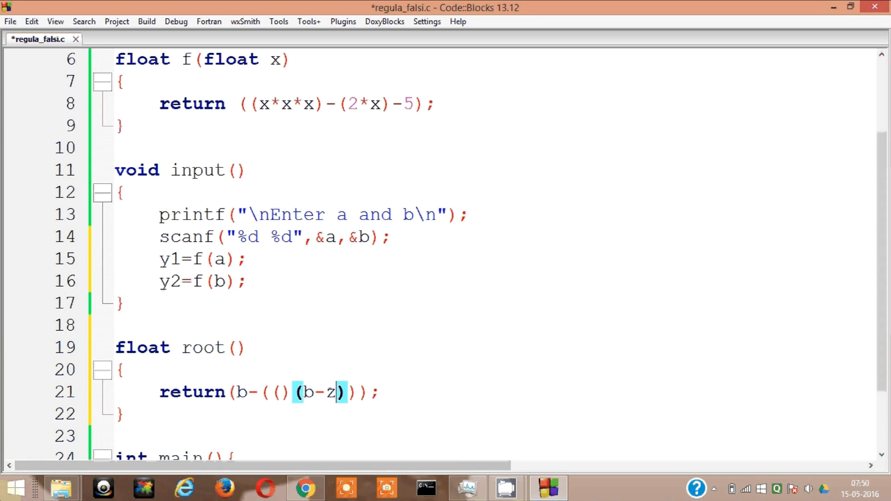
pyautogui.press('Left')
pyautogui.press('Left')
pyautogui.press('Left')
pyautogui.press('Left')
pyautogui.press('Left')
pyautogui.press('Left')
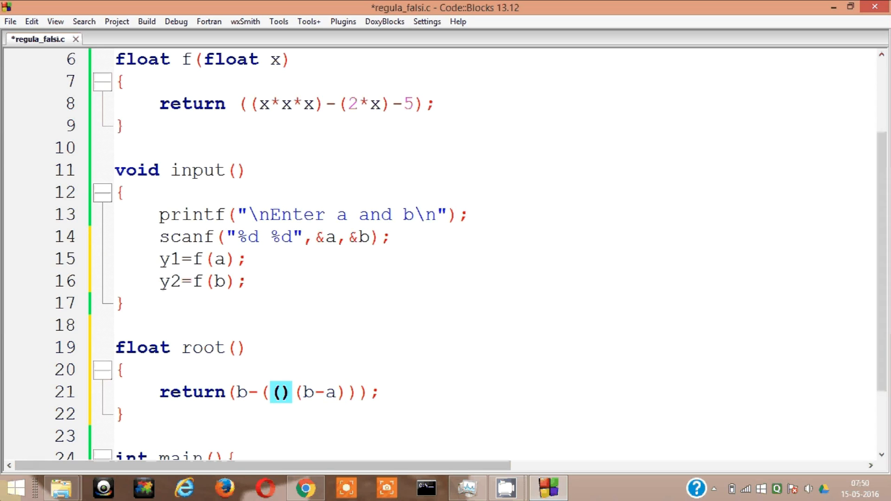
pyautogui.write('y2')
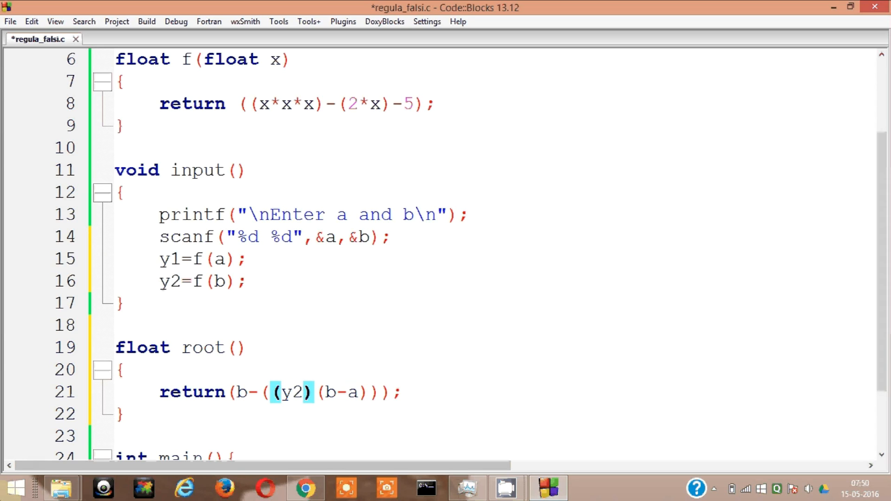
pyautogui.write('/')
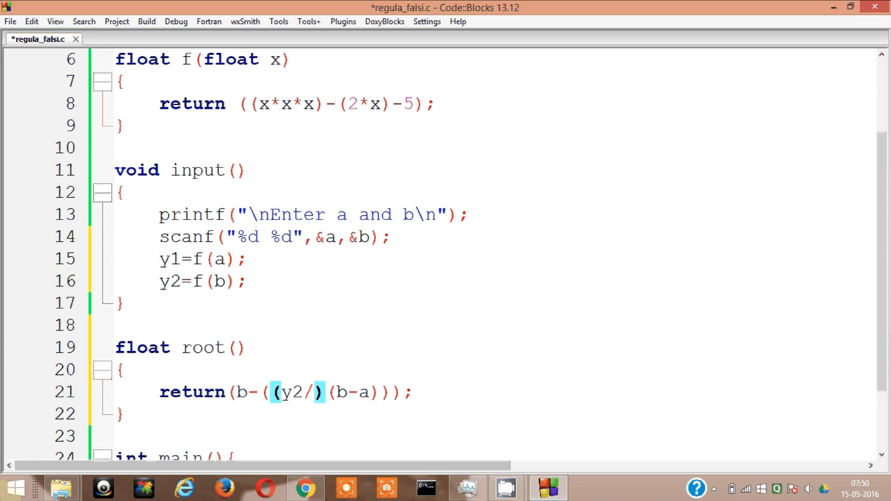
pyautogui.write('(')
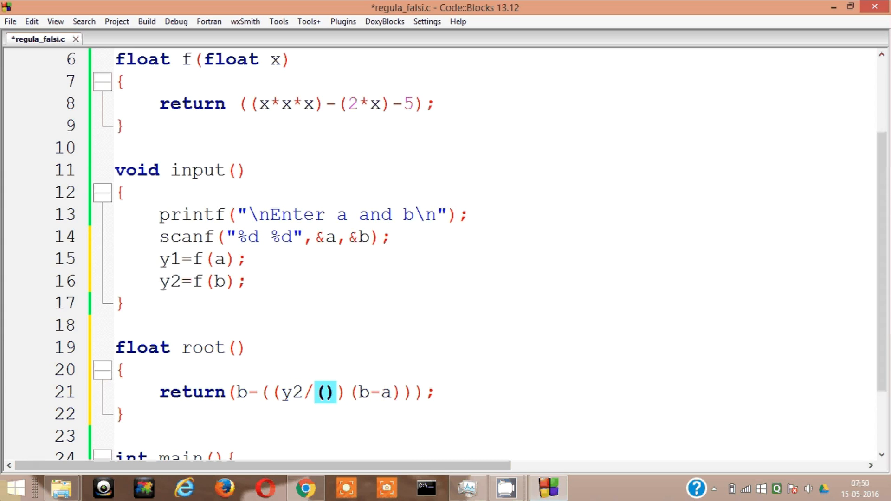
pyautogui.write('y2')
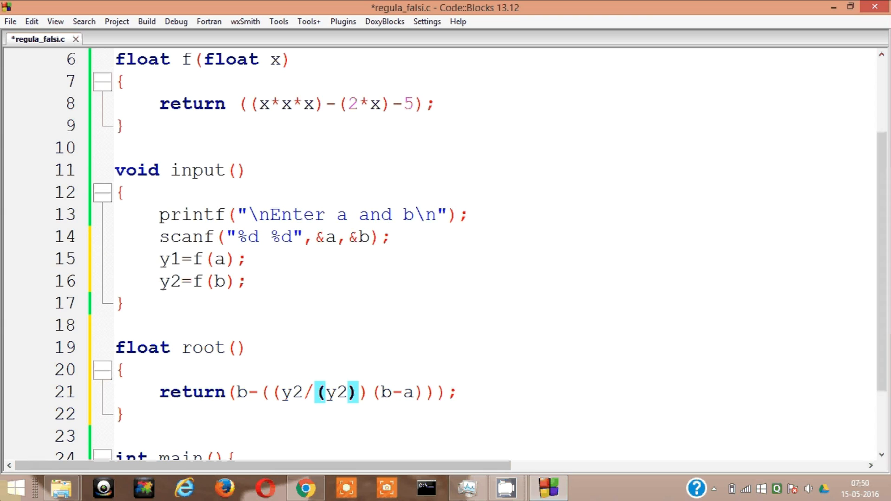
pyautogui.write('-y1')
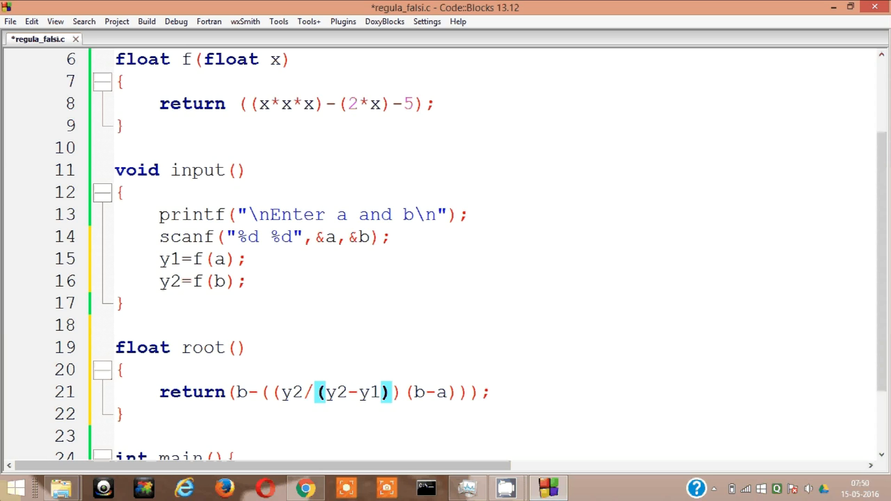
# Move the caret to the blank line just after root(), above main.
pyautogui.press('Down')
pyautogui.press('Down')
pyautogui.press('Down')
pyautogui.press('Down')
pyautogui.press('Down')
pyautogui.press('Up')
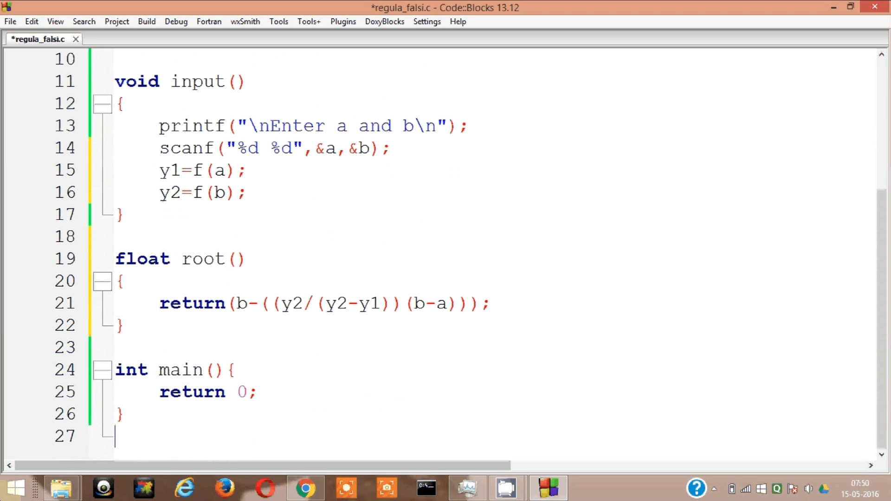
pyautogui.press('Up')
pyautogui.press('Up')
pyautogui.press('Up')
# Add a float ans() function with braces after root() and declare int i; inside it.
pyautogui.press('Return')
pyautogui.press('Return')
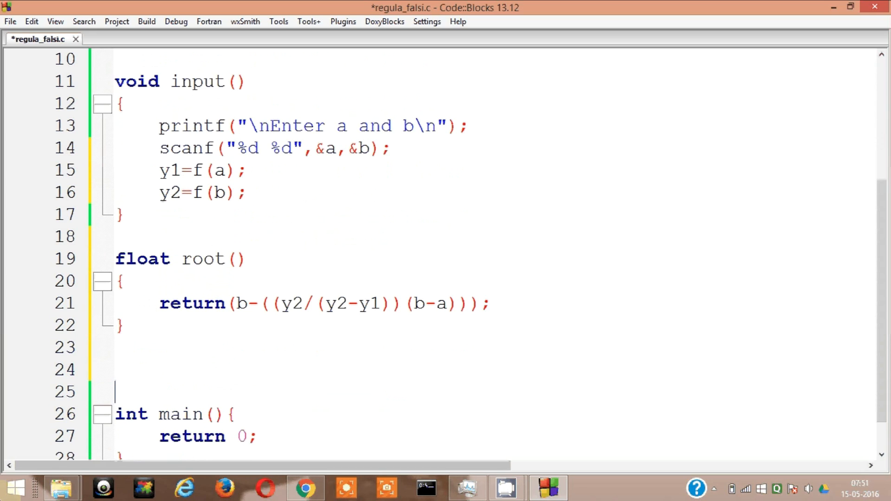
pyautogui.press('Up')
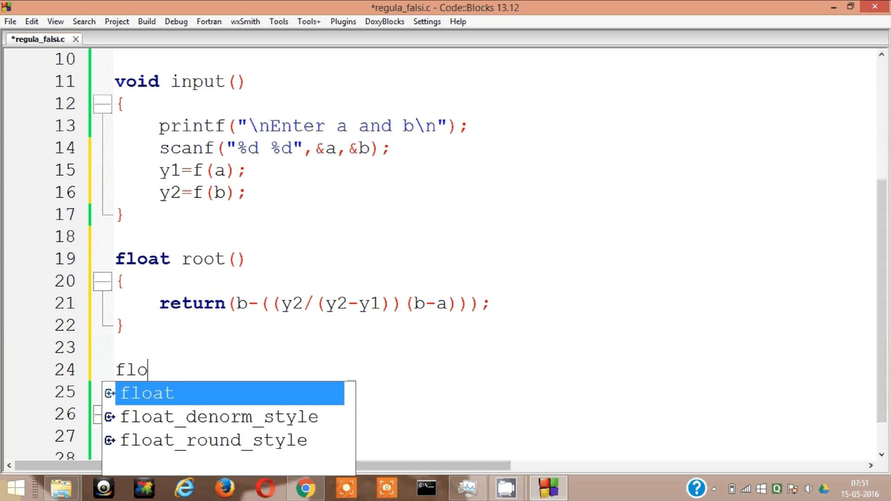
pyautogui.write('at ')
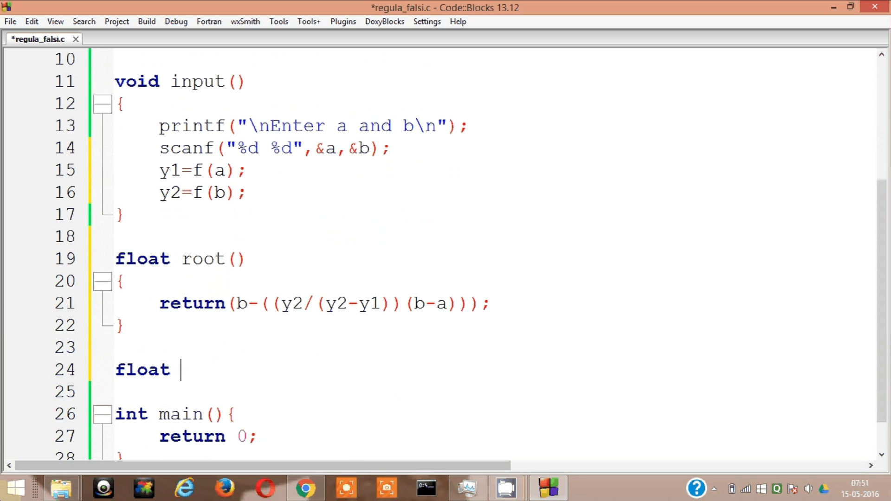
pyautogui.write('ans')
pyautogui.write('()')
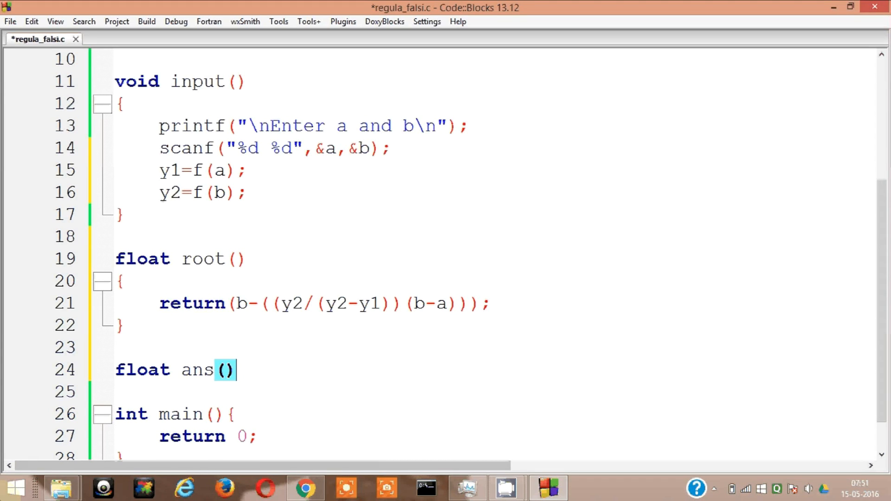
pyautogui.press('Return')
pyautogui.write('{')
pyautogui.press('Return')
pyautogui.write('}')
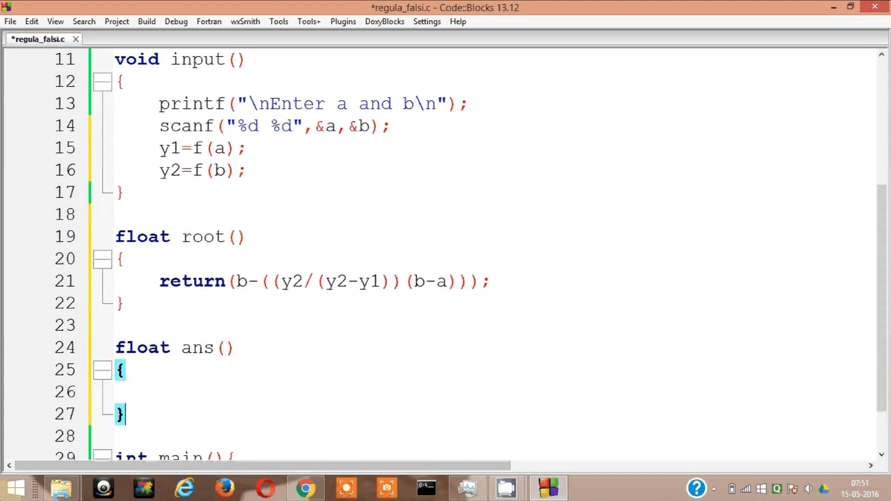
pyautogui.press('Down')
pyautogui.press('Down')
pyautogui.press('Down')
pyautogui.press('Up')
pyautogui.press('Up')
pyautogui.press('Up')
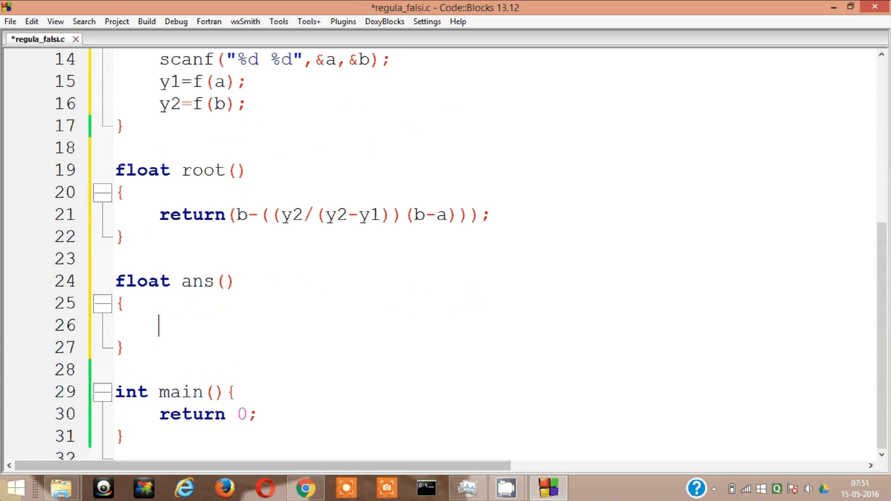
pyautogui.write('int i;')
pyautogui.press('Return')
pyautogui.write('for')
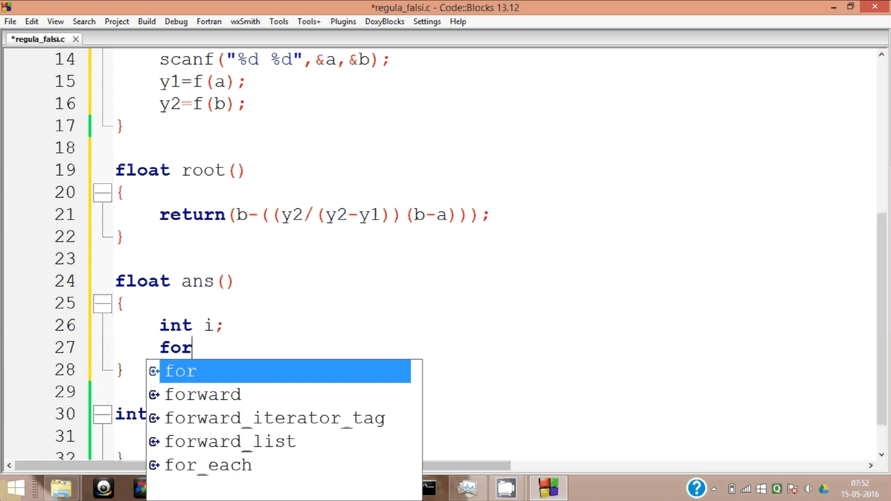
pyautogui.write('(i=')
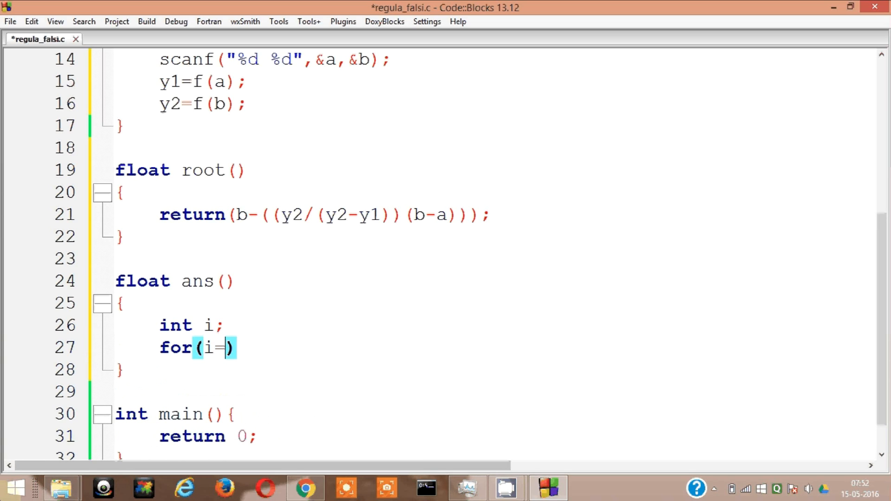
pyautogui.write('1;i<')
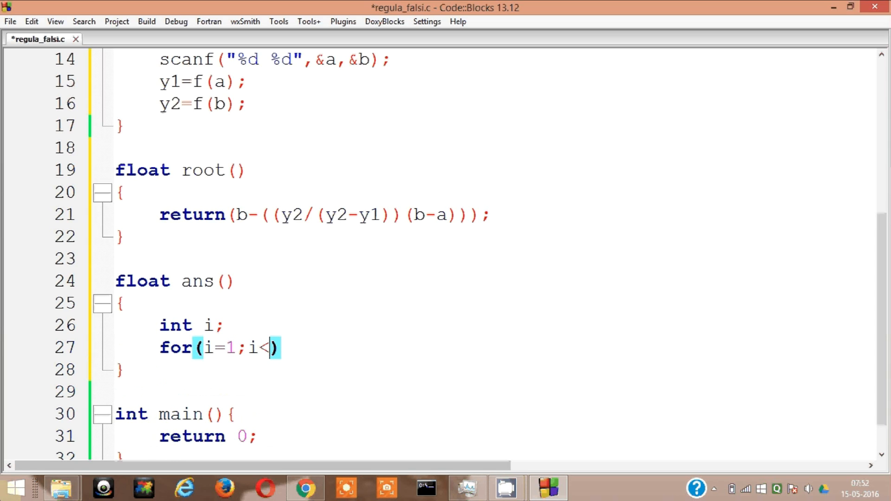
pyautogui.write('=50;')
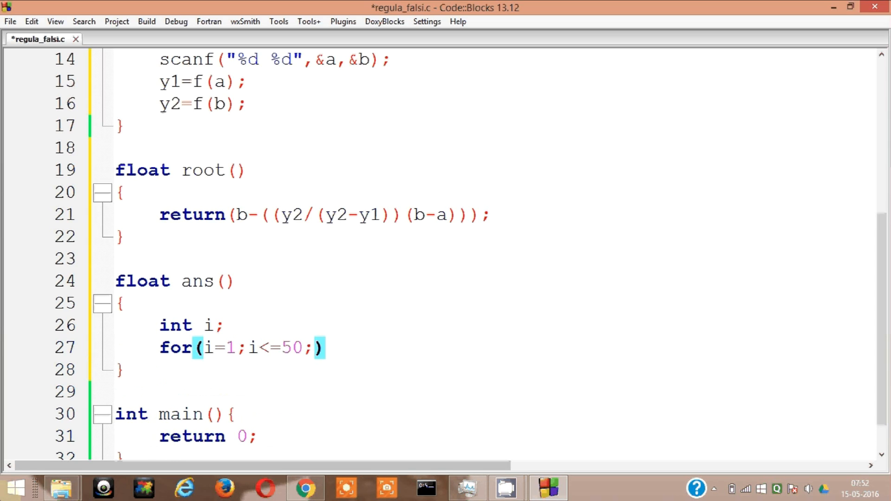
pyautogui.write('i++')
# Give the for(i=1;i<=50;i++) loop in ans() an empty brace body.
pyautogui.press('End')
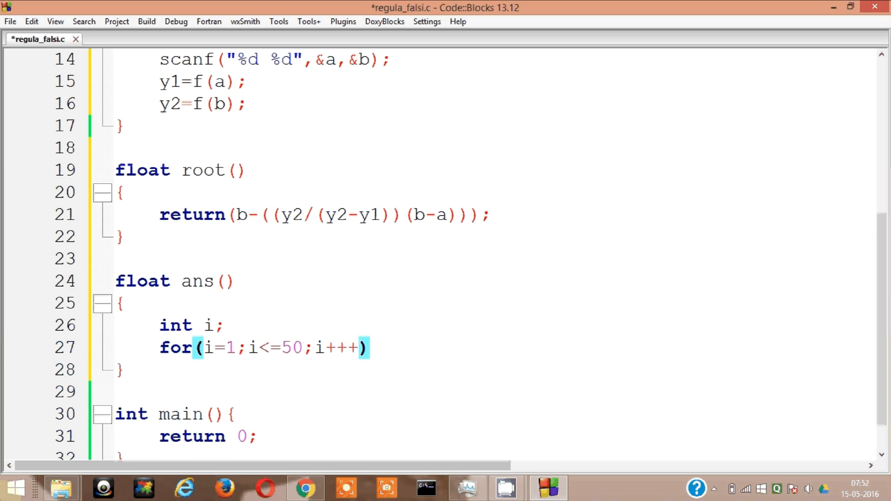
pyautogui.press('Return')
pyautogui.write('{')
pyautogui.press('Return')
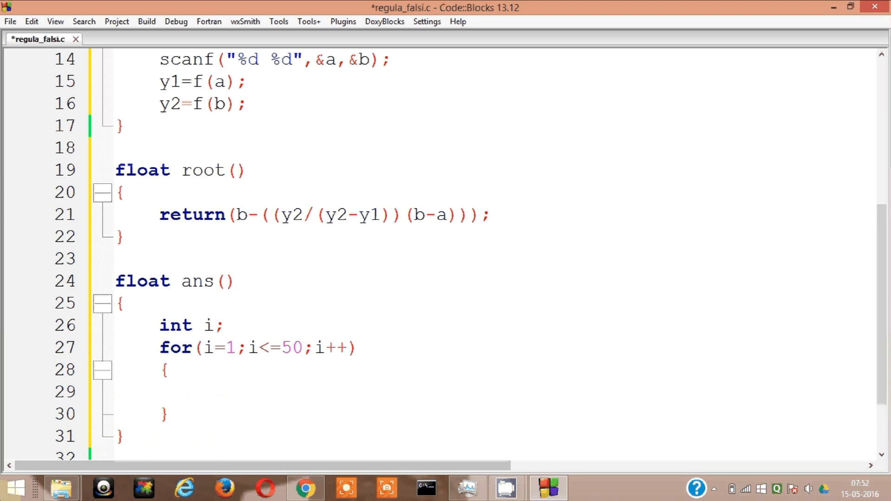
pyautogui.press('Down')
pyautogui.press('Down')
pyautogui.press('End')
pyautogui.press('Up')
pyautogui.press('Up')
pyautogui.press('End')
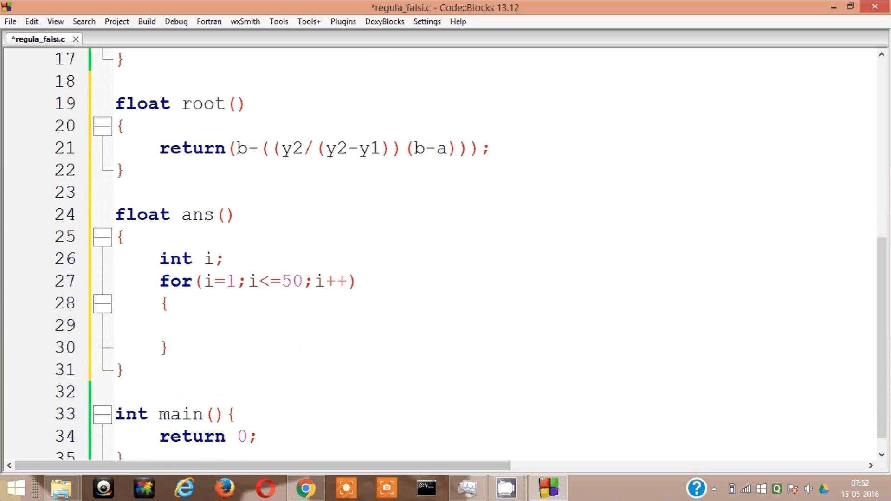
pyautogui.write('floa')
# Delete the stray 'floa' from the loop body and start a declaration line below int i;.
pyautogui.press('BackSpace')
pyautogui.press('BackSpace')
pyautogui.press('BackSpace')
pyautogui.press('BackSpace')
pyautogui.press('Up')
pyautogui.press('Up')
pyautogui.press('Up')
pyautogui.press('End')
pyautogui.press('Return')
pyautogui.write('float ')
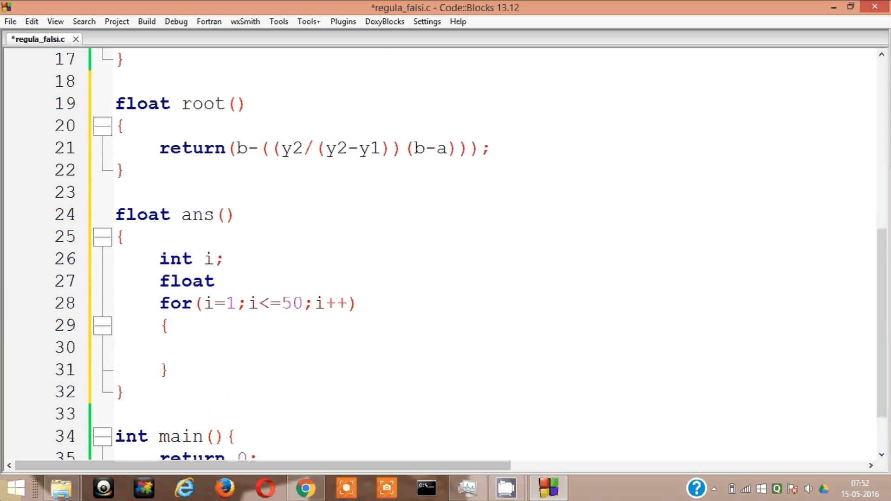
pyautogui.write('r')
pyautogui.write('=0;')
# Declare float r=0,fr=0; under int i; and write f=root(); inside the loop.
pyautogui.click(205, 347)
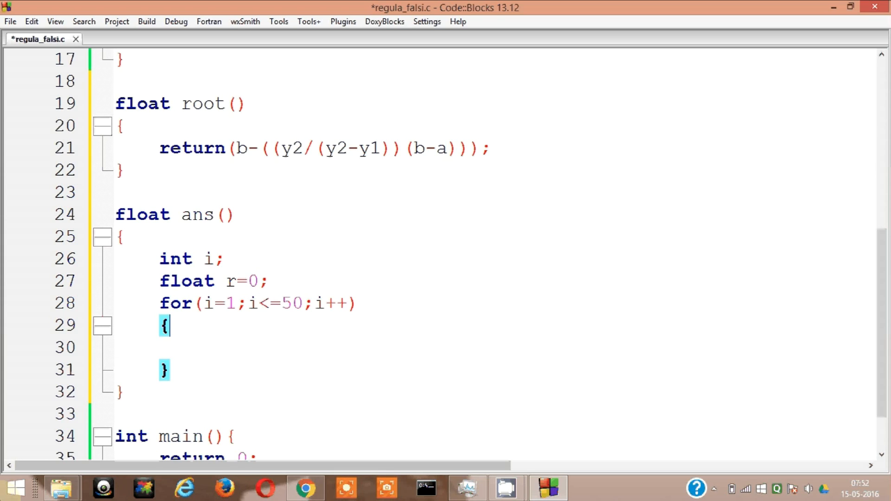
pyautogui.write('f=roo')
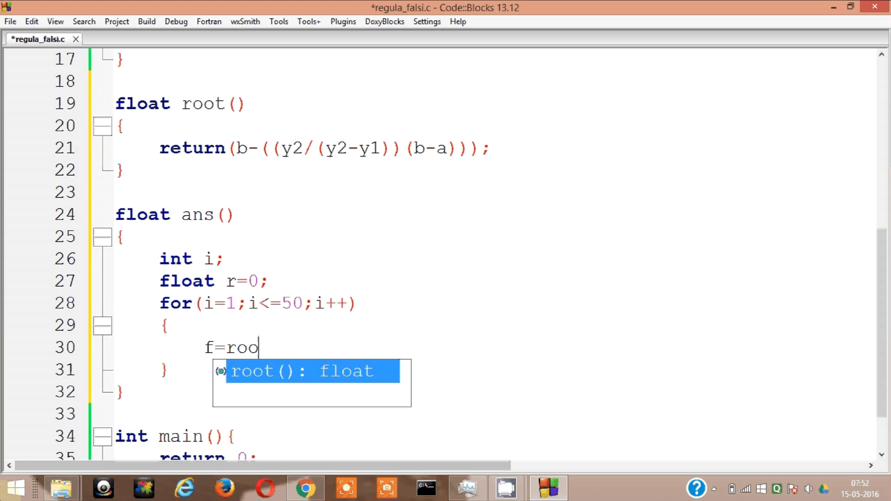
pyautogui.write('t();')
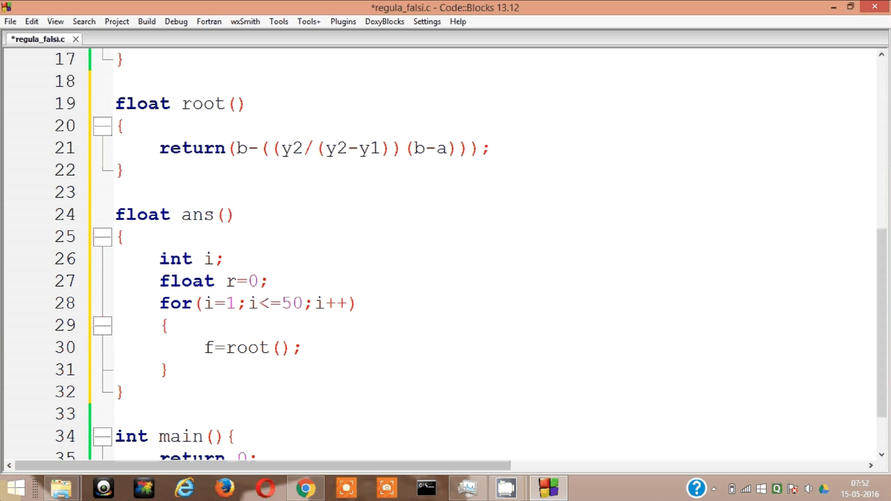
pyautogui.press('Up')
pyautogui.press('Up')
pyautogui.press('Up')
pyautogui.press('Left')
pyautogui.write(',fr')
pyautogui.write('=0')
pyautogui.press('Down')
pyautogui.press('Down')
pyautogui.press('Down')
pyautogui.press('End')
pyautogui.press('Return')
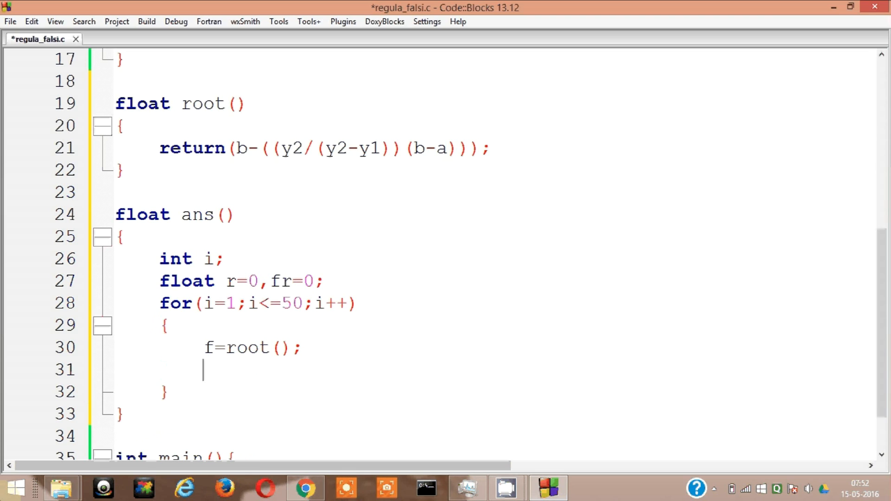
pyautogui.write('fr=')
# Review the earlier code, then complete the loop line as fr=f(f);.
pyautogui.press('Up')
pyautogui.press('Up')
pyautogui.press('Up')
pyautogui.press('Up')
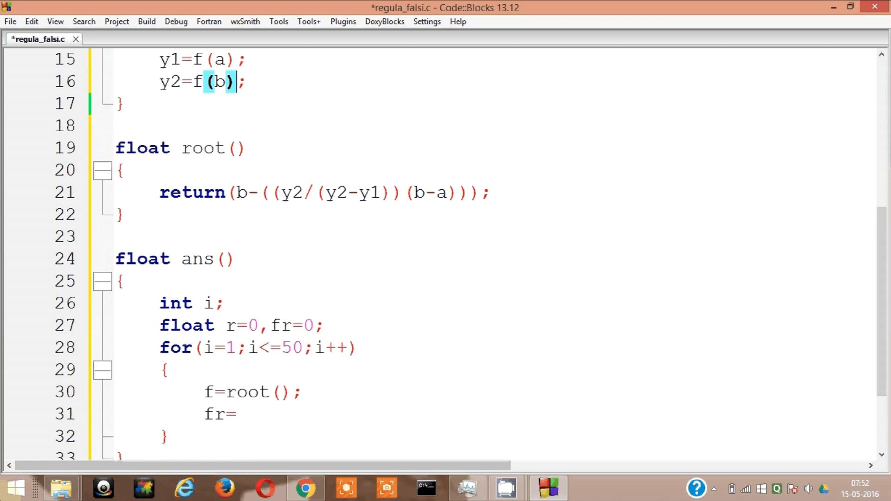
pyautogui.press('Up')
pyautogui.press('Up')
pyautogui.press('Up')
pyautogui.press('Up')
pyautogui.press('Up')
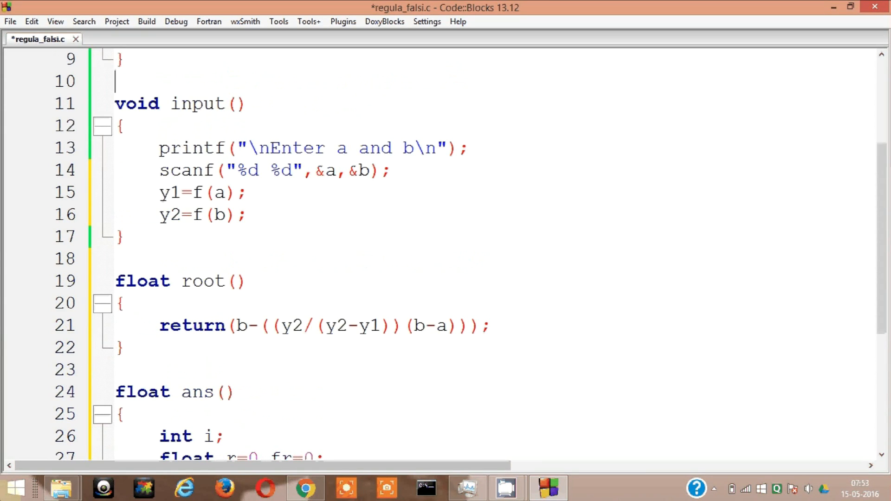
pyautogui.press('Up')
pyautogui.press('Down')
pyautogui.press('Down')
pyautogui.press('Down')
pyautogui.press('Down')
pyautogui.press('Down')
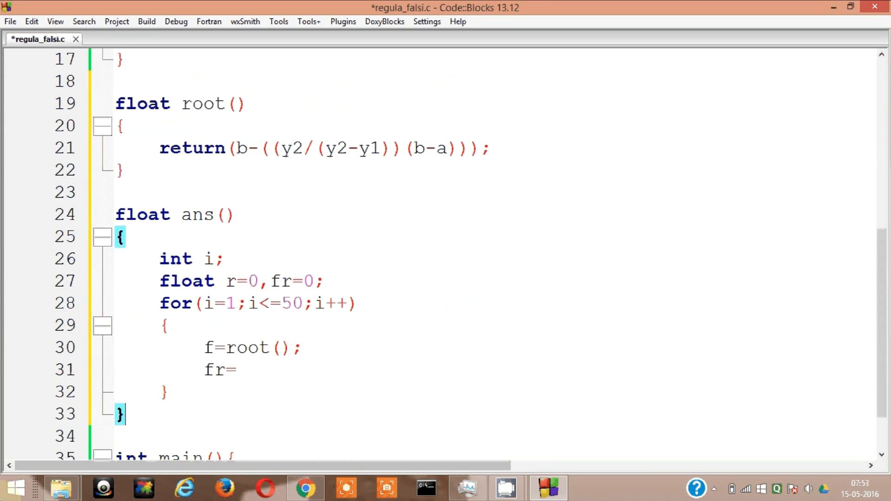
pyautogui.press('Down')
pyautogui.press('Down')
pyautogui.press('Down')
pyautogui.press('End')
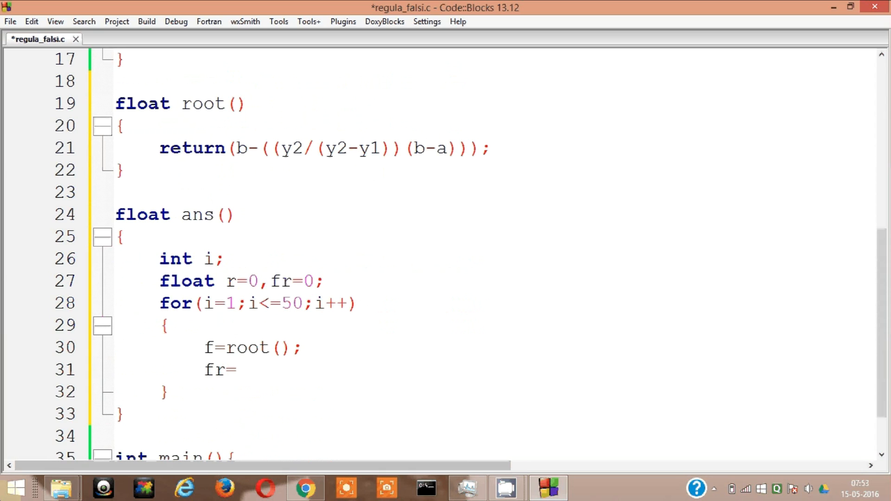
pyautogui.press('Down')
pyautogui.write('f(')
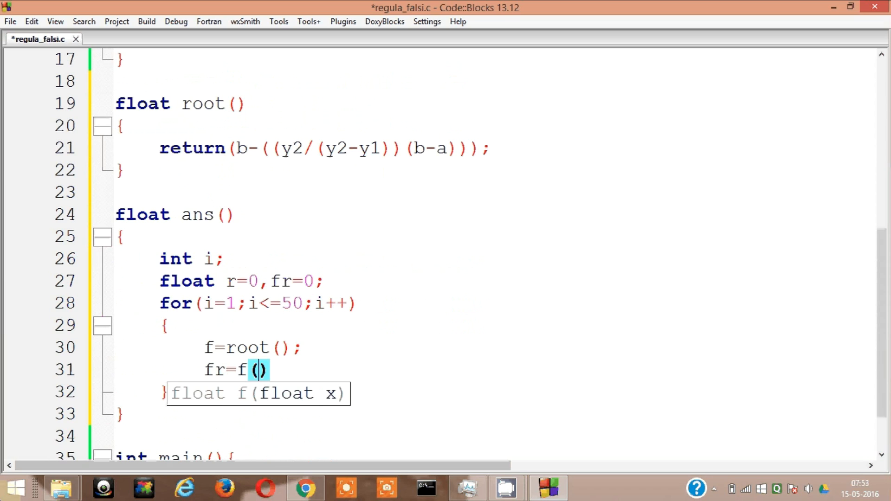
pyautogui.write('r')
pyautogui.press('BackSpace')
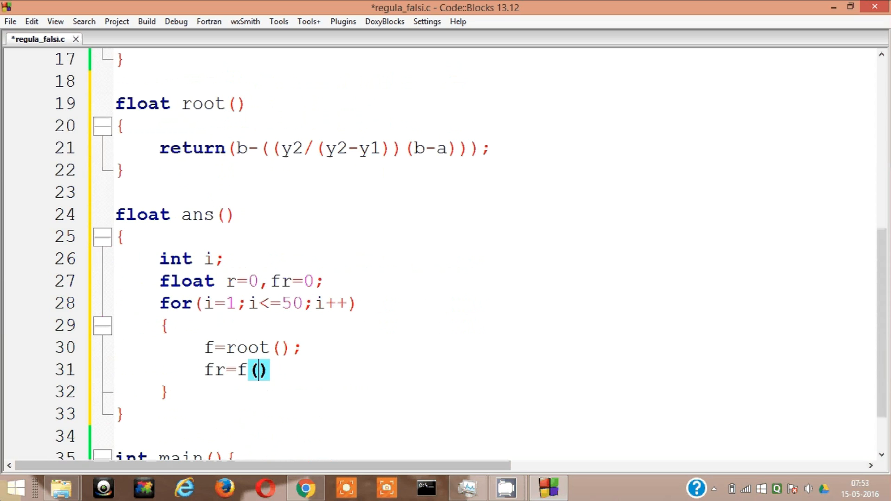
pyautogui.write('f')
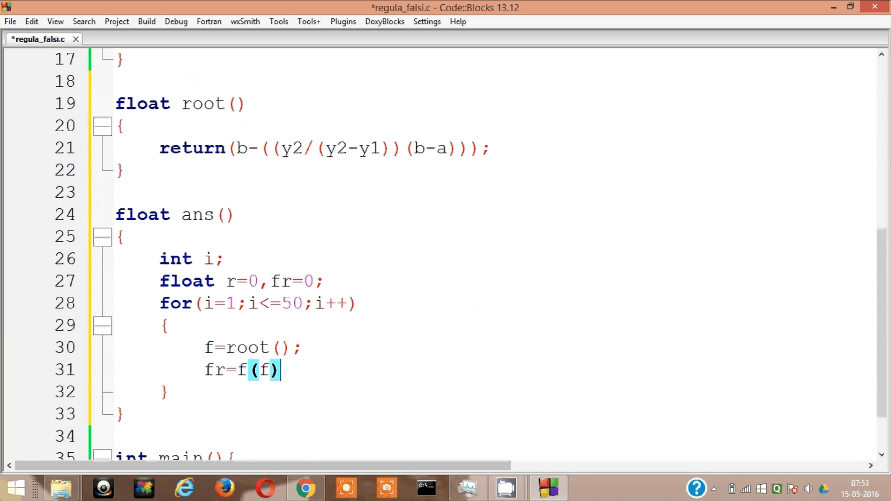
pyautogui.write(');')
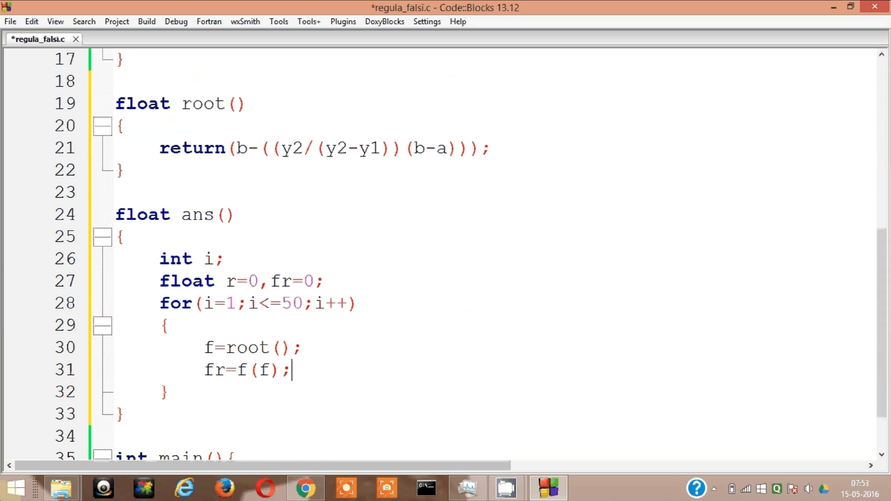
# Save regula_falsi.c and build it with Ctrl+F9 to check for errors.
pyautogui.hotkey('ctrl', 's')
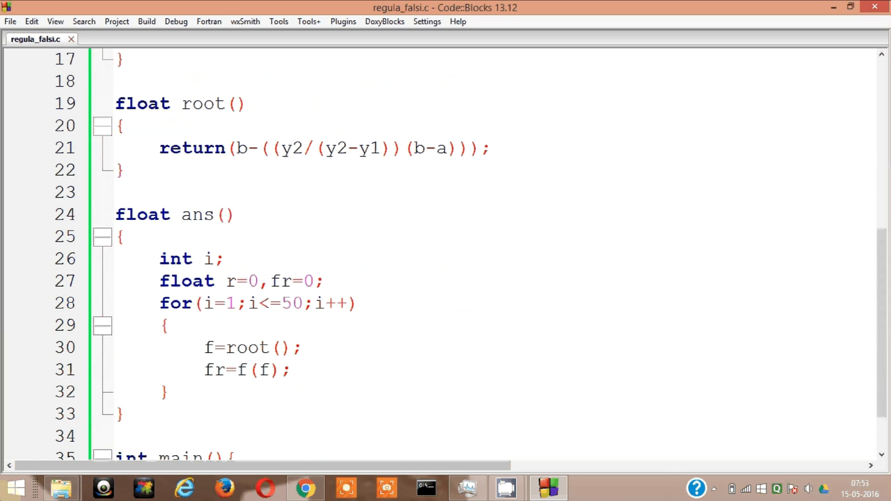
pyautogui.hotkey('ctrl', 'F9')
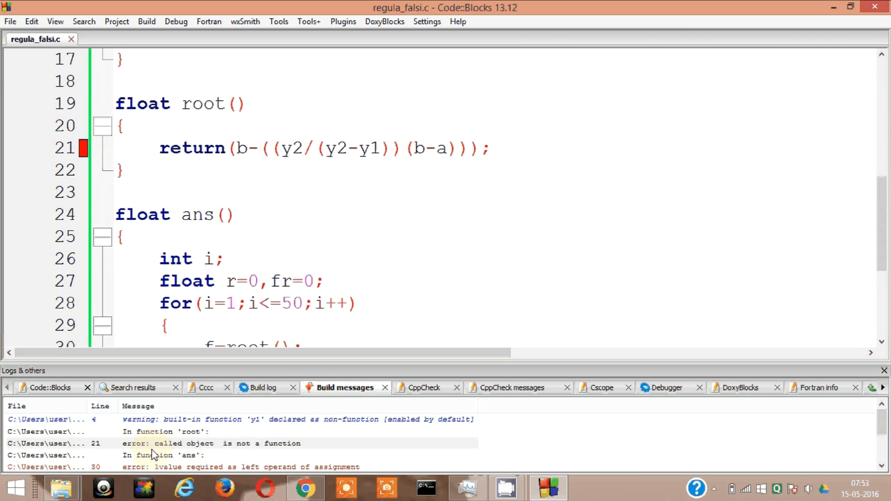
pyautogui.scroll(-1, 152, 459)
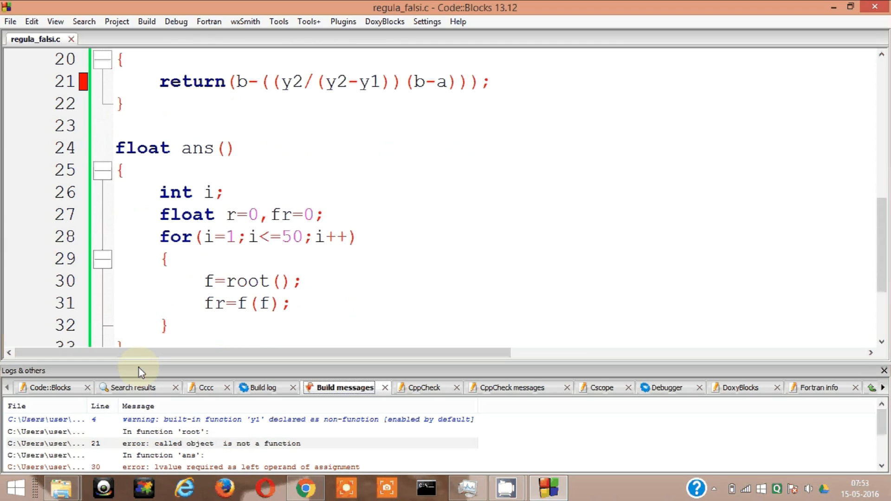
pyautogui.scroll(2, 226, 307)
pyautogui.scroll(-3, 226, 317)
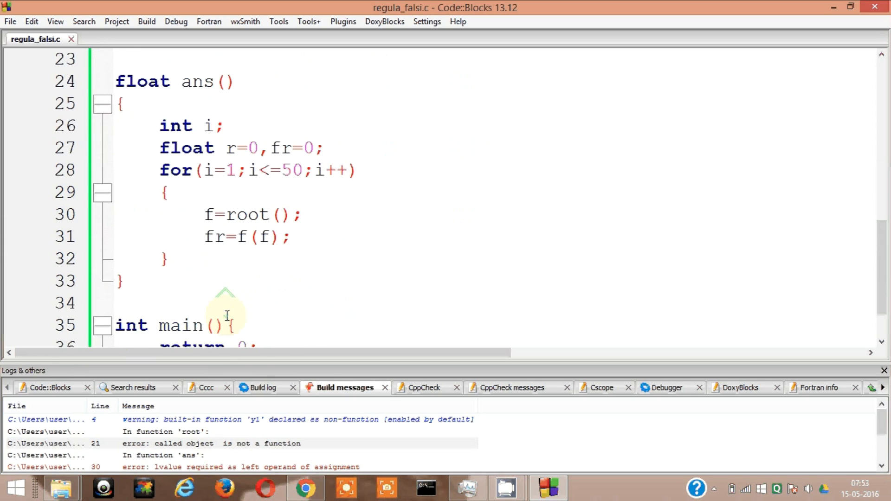
# Hide the build messages panel and place the caret on the f assignment in line 30.
pyautogui.press('F2')
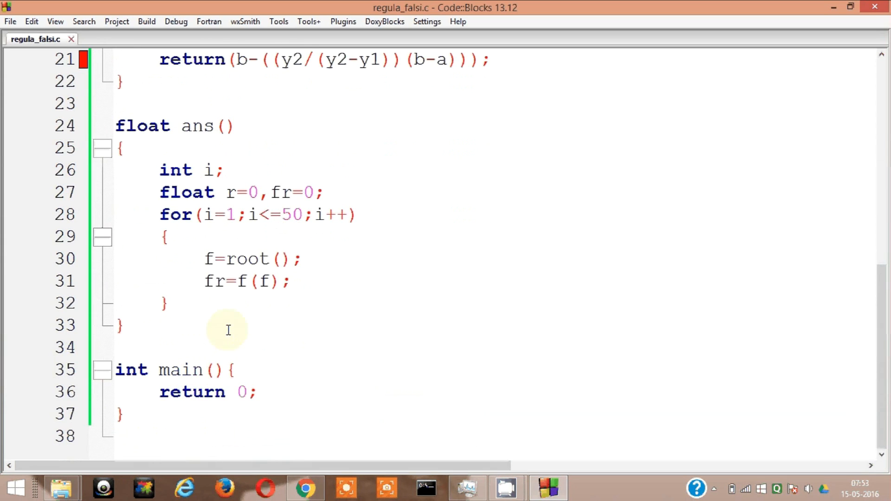
pyautogui.scroll(1, 215, 281)
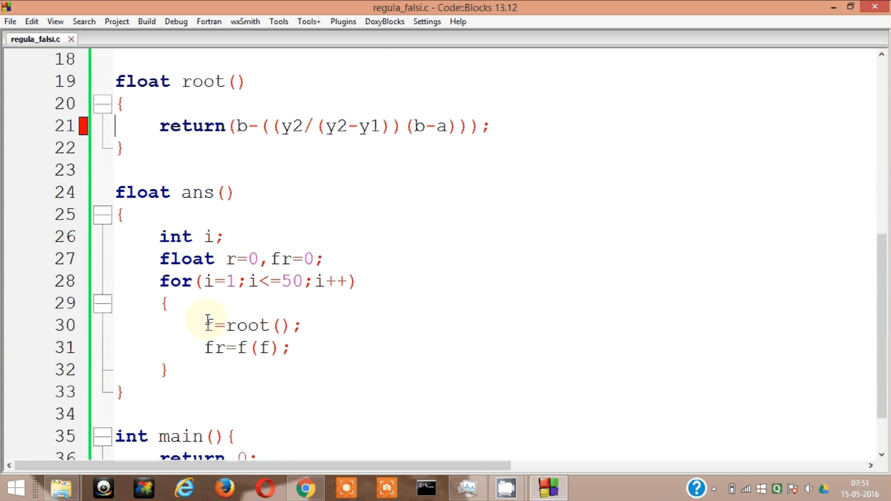
pyautogui.click(213, 325)
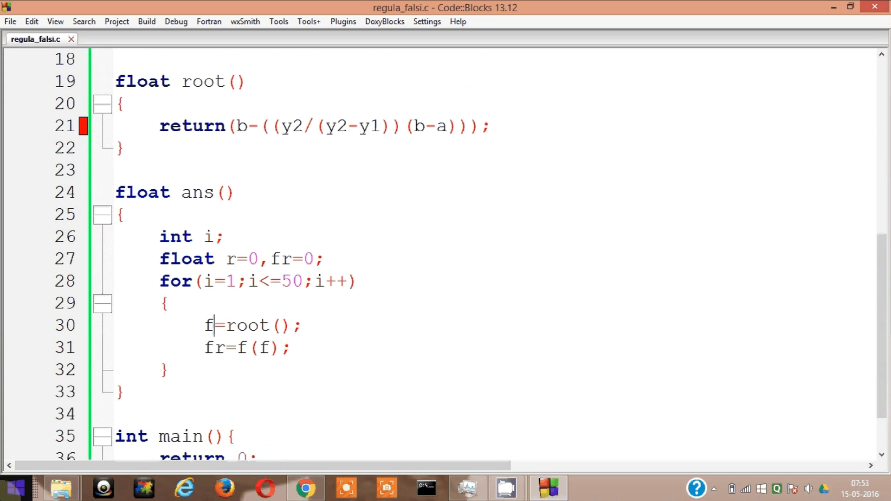
# Change the loop to r=root(); fr=f(r);, save, and rebuild to reveal the line 21 error.
pyautogui.press('BackSpace')
pyautogui.write('r')
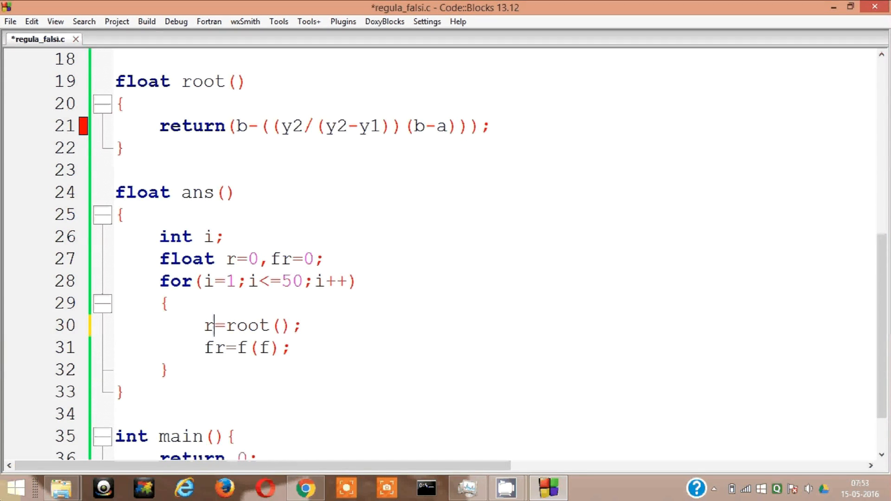
pyautogui.press('Down')
pyautogui.press('Right')
pyautogui.press('Right')
pyautogui.press('Right')
pyautogui.press('Right')
pyautogui.press('BackSpace')
pyautogui.write('r')
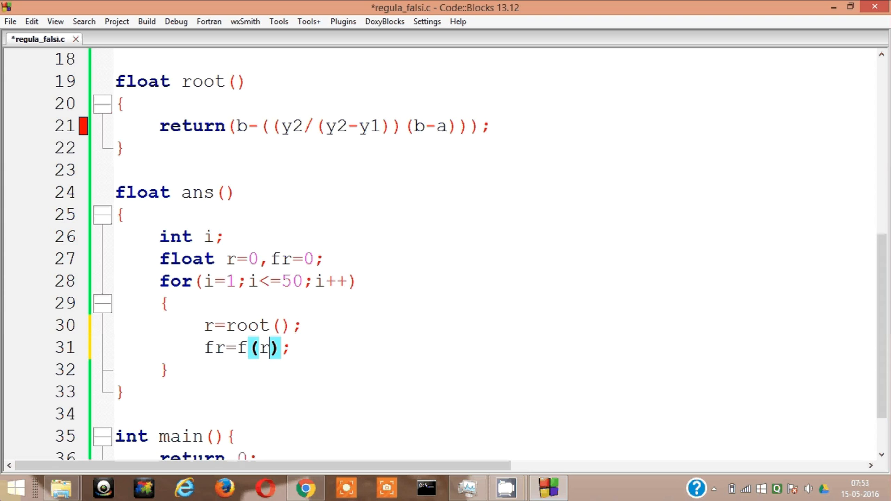
pyautogui.hotkey('ctrl', 's')
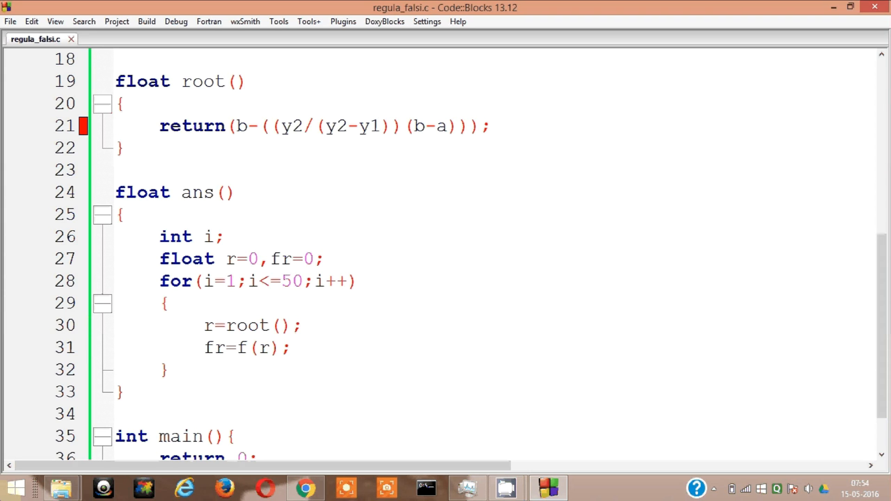
pyautogui.hotkey('ctrl', 'F9')
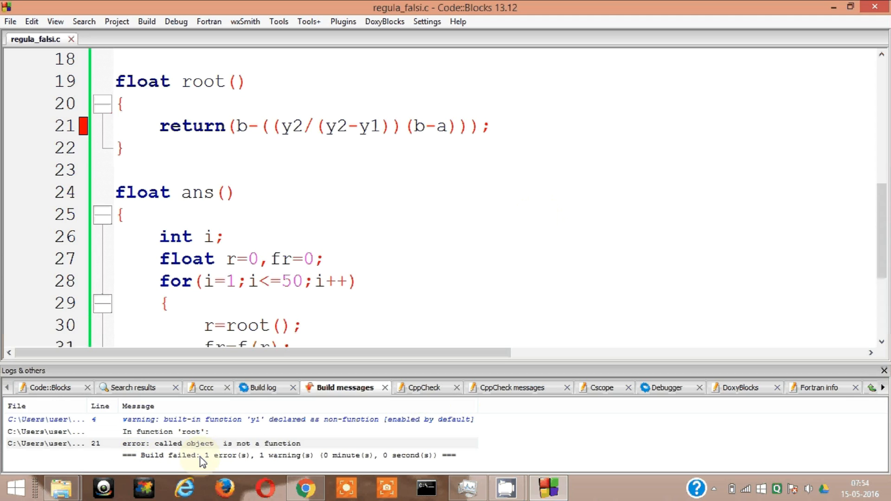
pyautogui.scroll(-2, 288, 441)
pyautogui.scroll(2, 288, 441)
# Fix line 21 so the root formula multiplies by (b-a), then build and run with F9.
pyautogui.click(480, 125)
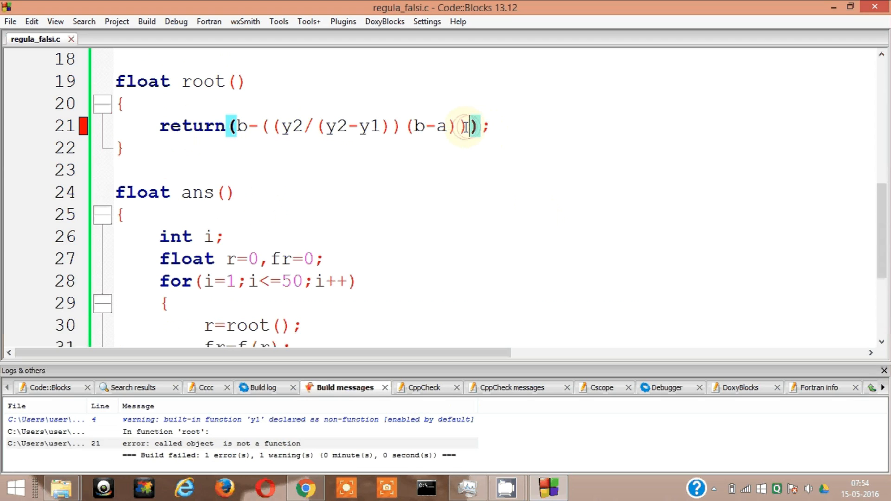
pyautogui.write(')')
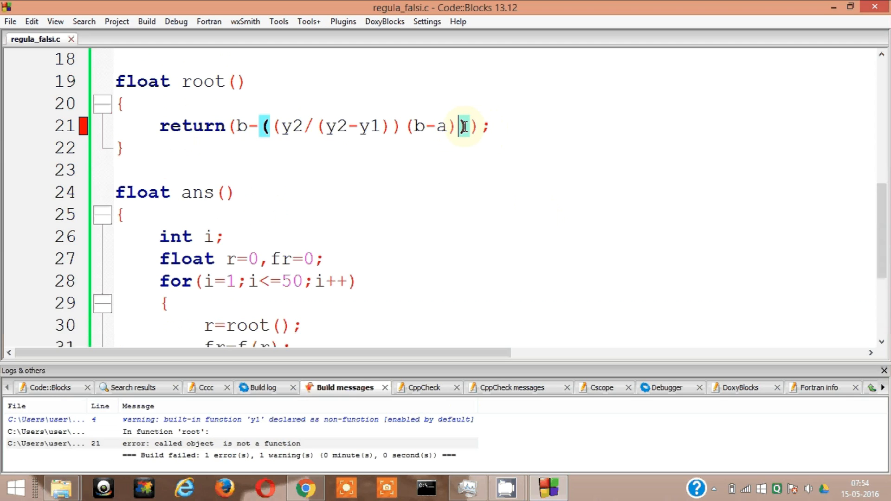
pyautogui.click(405, 126)
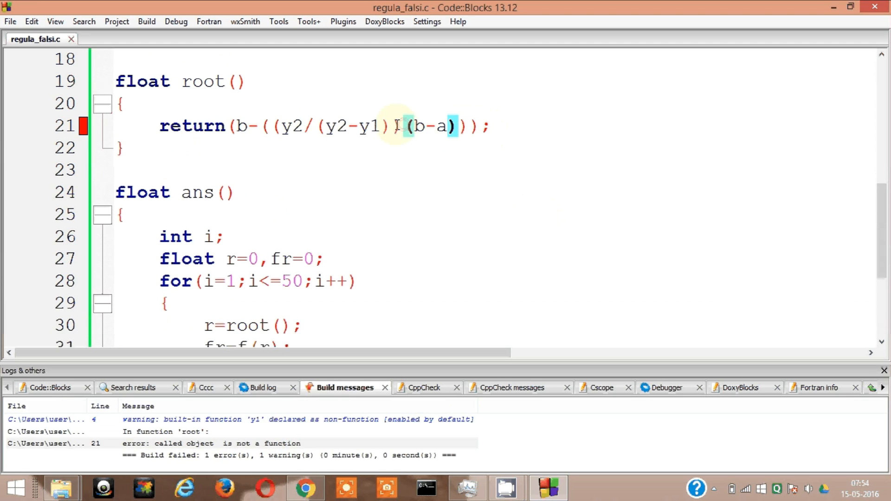
pyautogui.click(396, 126)
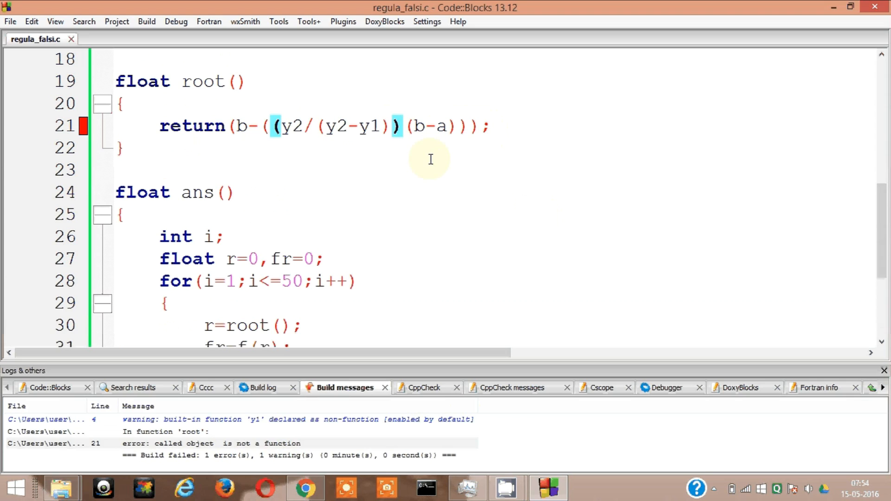
pyautogui.press('Right')
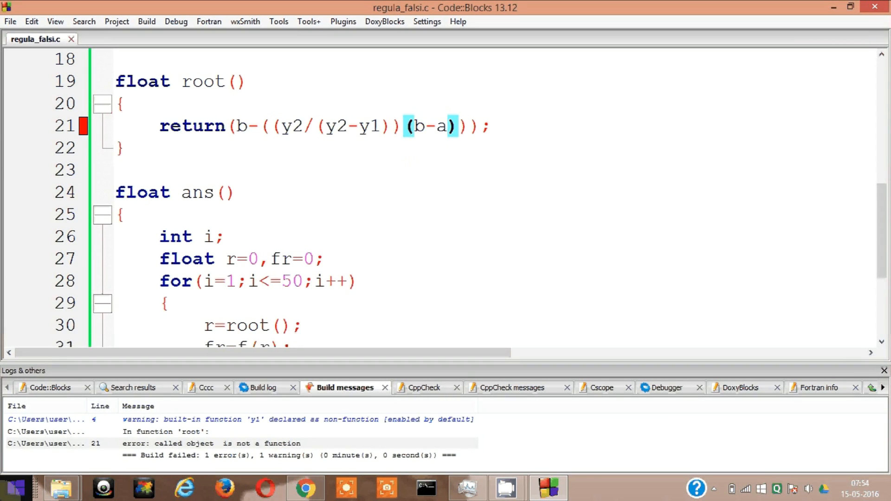
pyautogui.write('*')
pyautogui.press('F9')
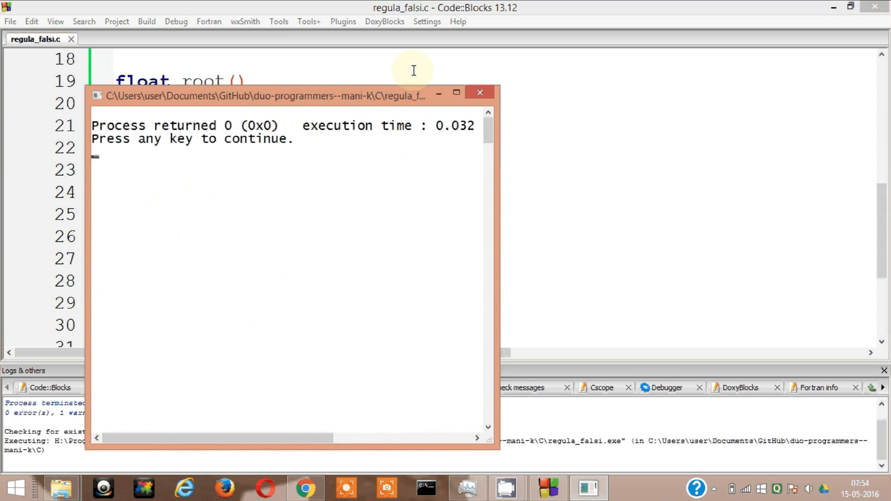
# Close the console output window and the build messages panel, returning to the editor.
pyautogui.click(479, 92)
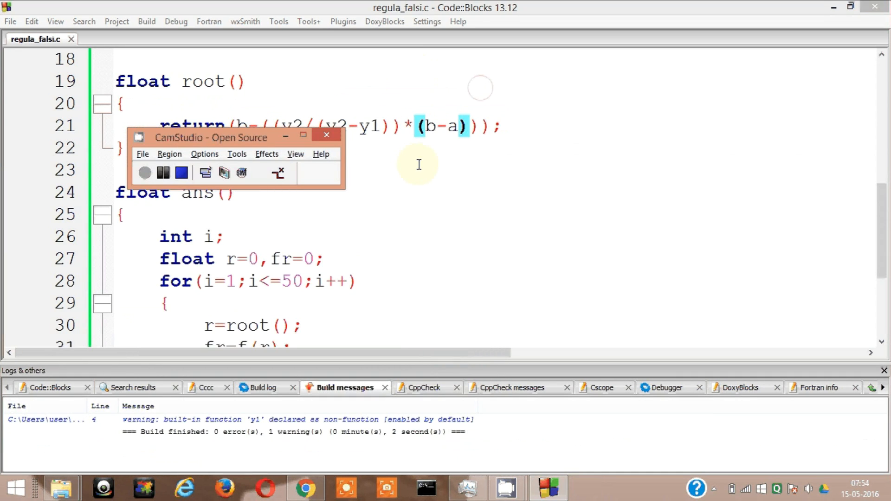
pyautogui.click(376, 181)
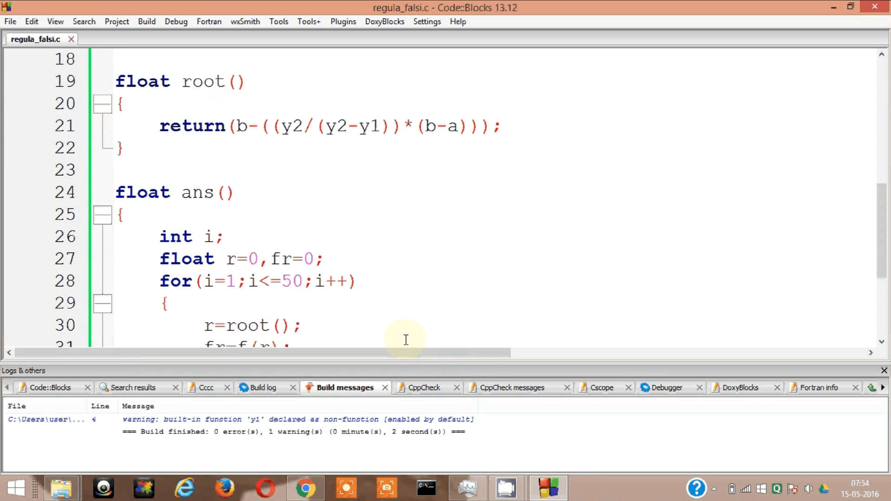
pyautogui.scroll(-1, 406, 307)
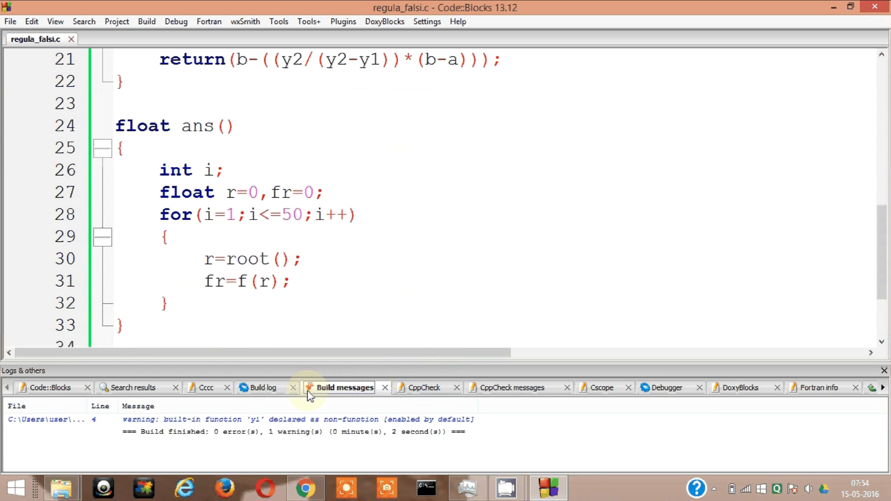
pyautogui.click(884, 370)
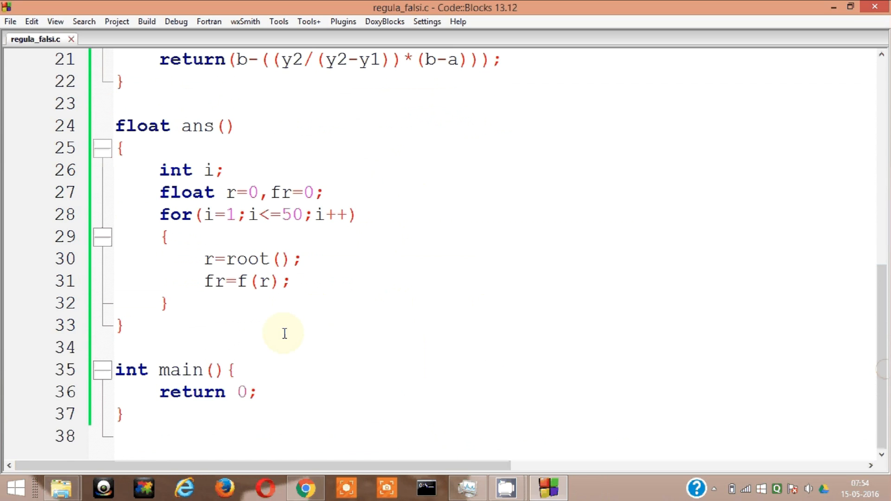
# Select the r=root(); and fr=f(r); statements on lines 30-31 to review them.
pyautogui.moveTo(202, 259); pyautogui.dragTo(317, 259)
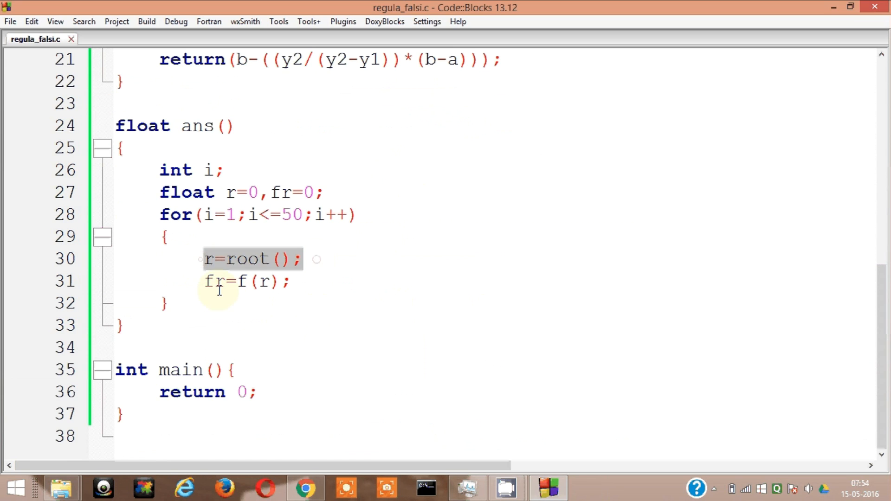
pyautogui.moveTo(204, 282); pyautogui.dragTo(292, 281)
pyautogui.click(314, 282)
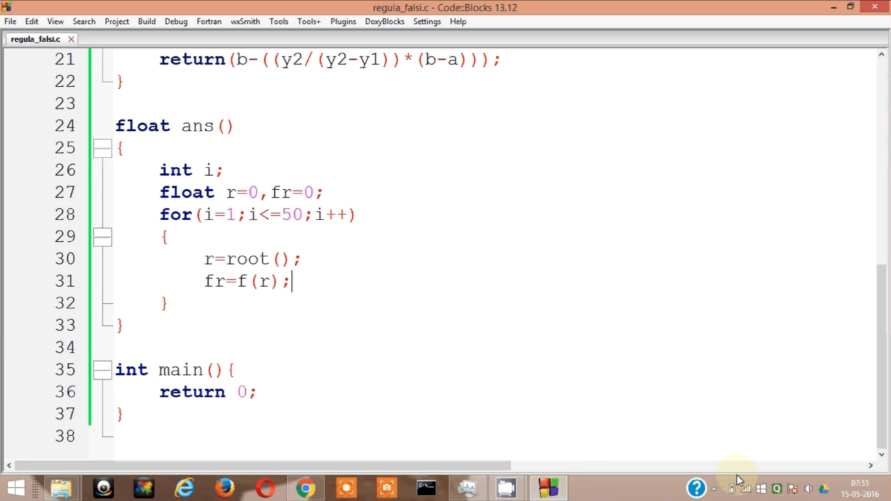
# Restore the console window from the taskbar and read the answer 2.094551 for inputs 2 and 3.
pyautogui.click(713, 489)
pyautogui.click(711, 421)
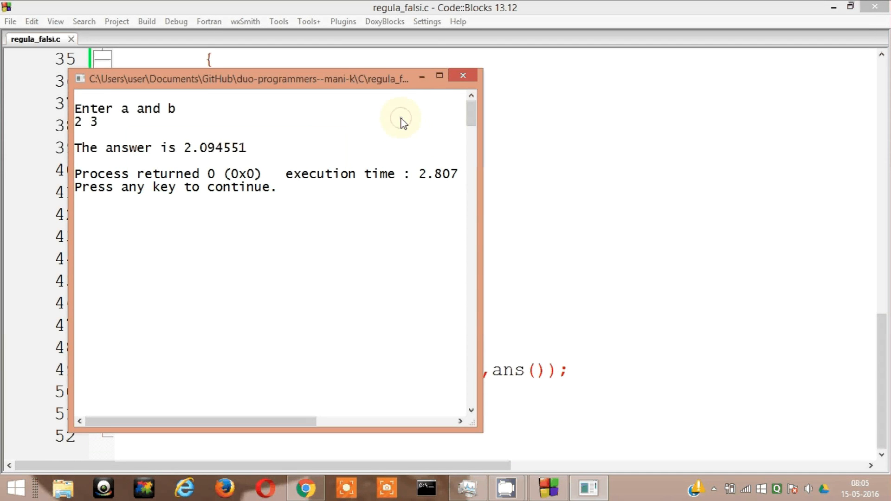
pyautogui.click(590, 492)
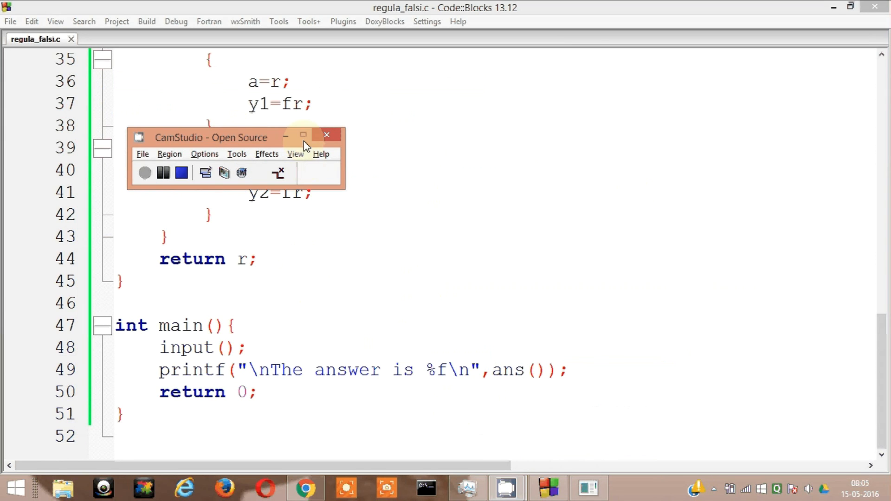
pyautogui.click(506, 488)
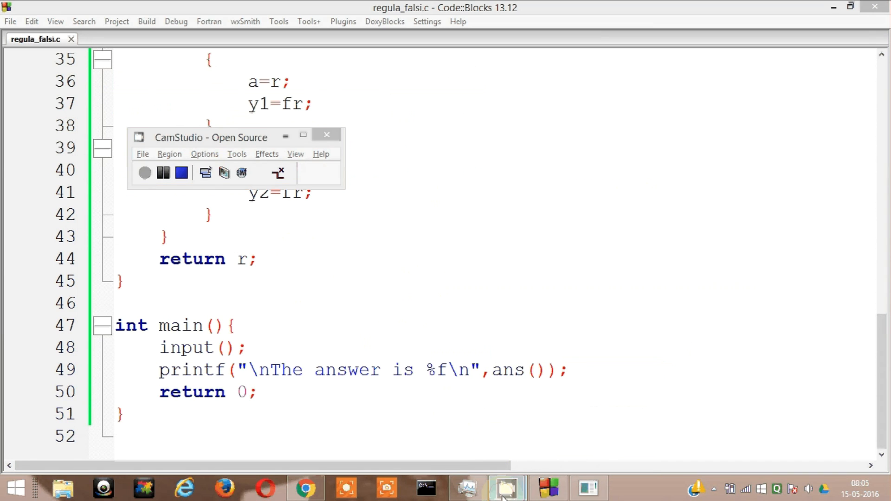
pyautogui.click(426, 376)
pyautogui.moveTo(506, 487)
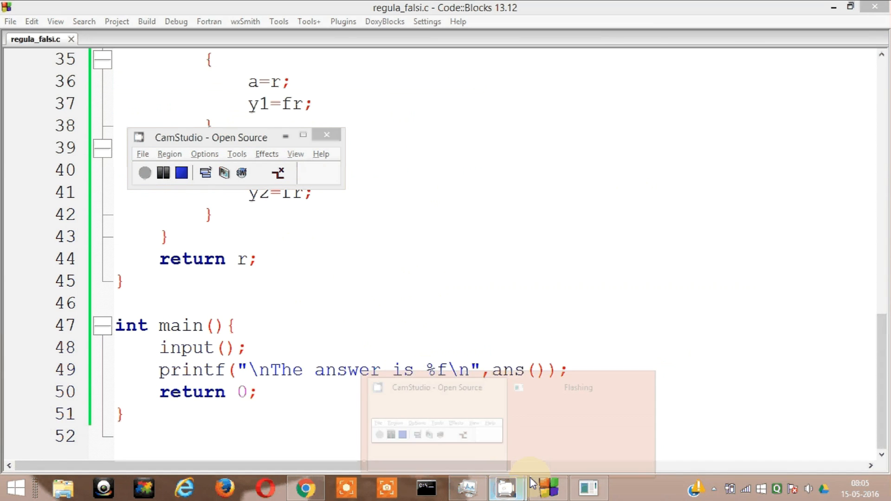
# Bring the output window to the front again and close it.
pyautogui.click(714, 488)
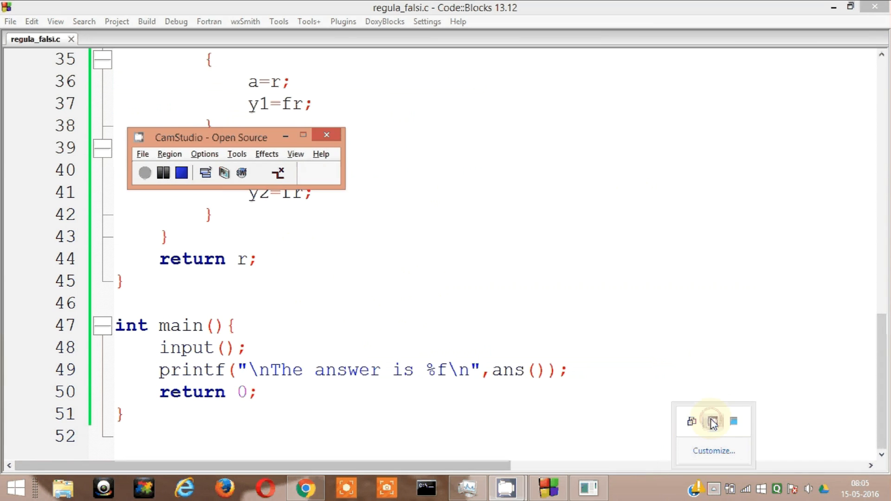
pyautogui.click(585, 488)
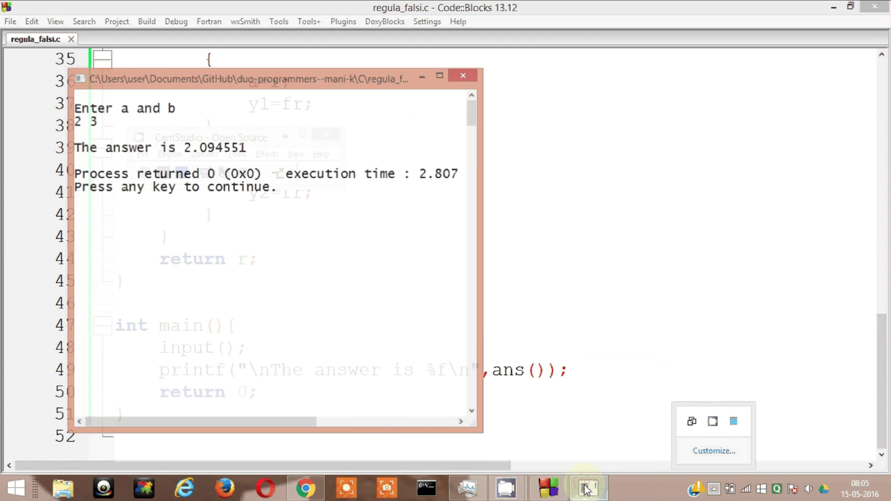
pyautogui.click(463, 76)
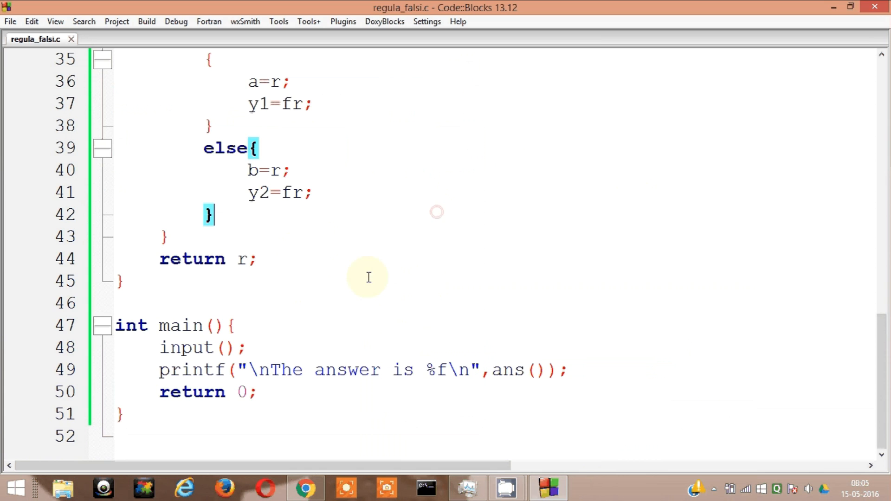
pyautogui.scroll(3, 369, 277)
pyautogui.scroll(3, 412, 309)
pyautogui.scroll(4, 413, 309)
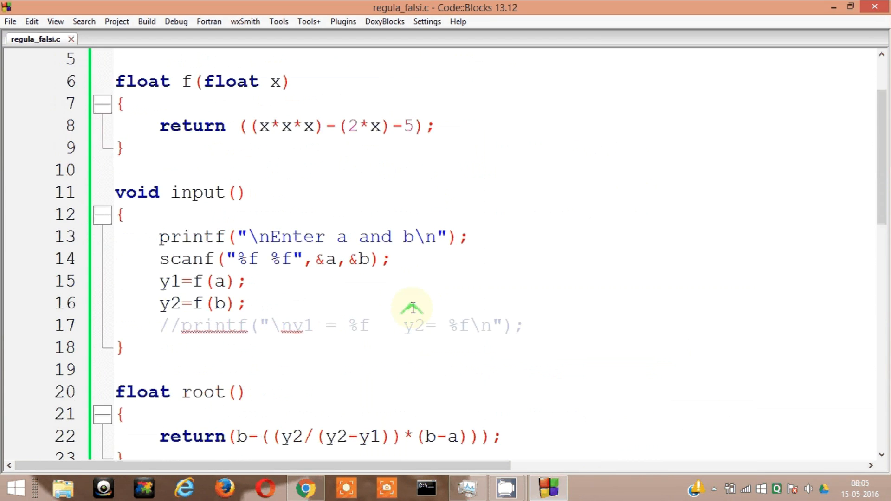
pyautogui.scroll(2, 412, 308)
pyautogui.scroll(-2, 354, 298)
pyautogui.scroll(-1, 353, 297)
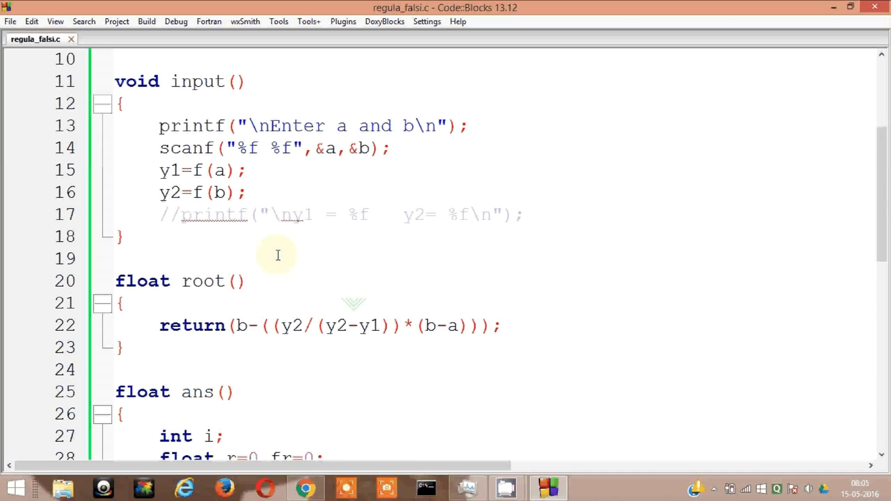
pyautogui.moveTo(248, 148); pyautogui.dragTo(259, 149)
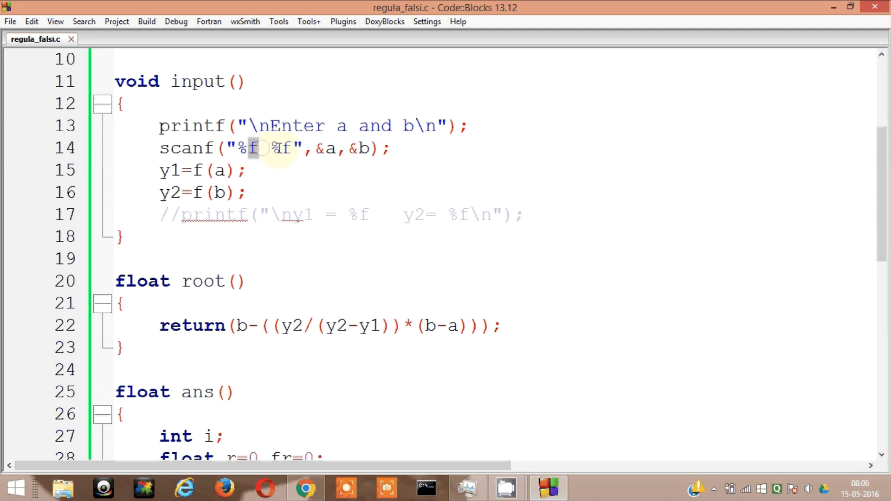
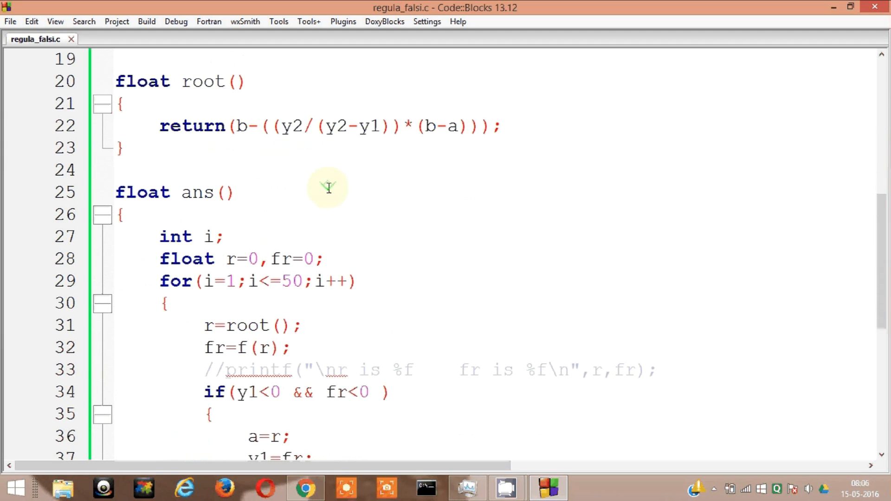
pyautogui.scroll(3, 328, 188)
pyautogui.moveTo(160, 215); pyautogui.dragTo(506, 214)
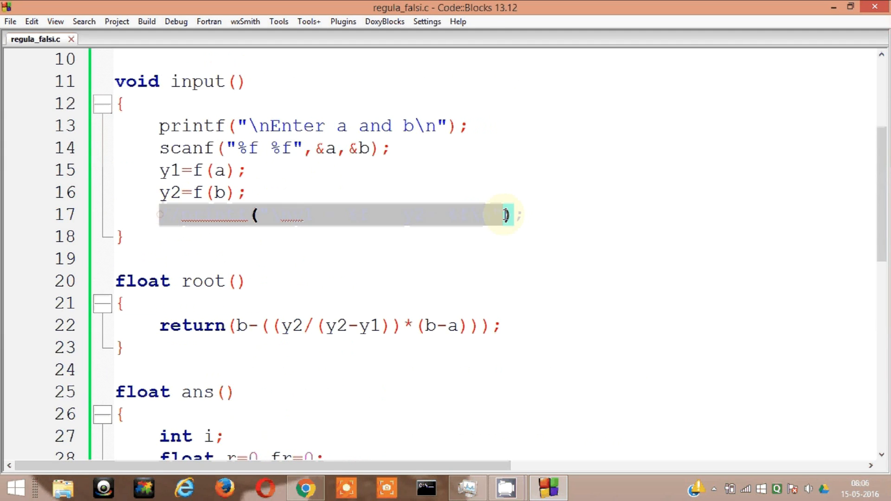
pyautogui.scroll(-5, 506, 215)
pyautogui.scroll(-3, 466, 278)
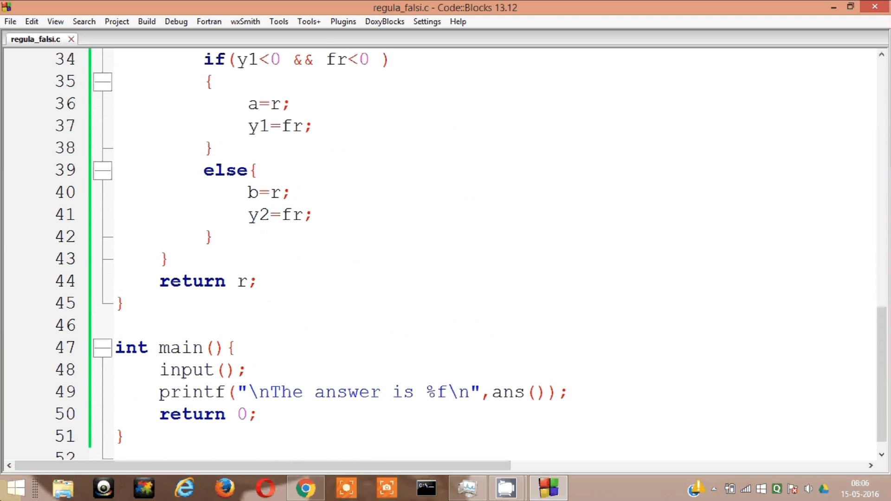
# Build and run regula_falsi.c with inputs 2 3, read the root 2.094551, and close the console.
pyautogui.press('F9')
pyautogui.write('2 ')
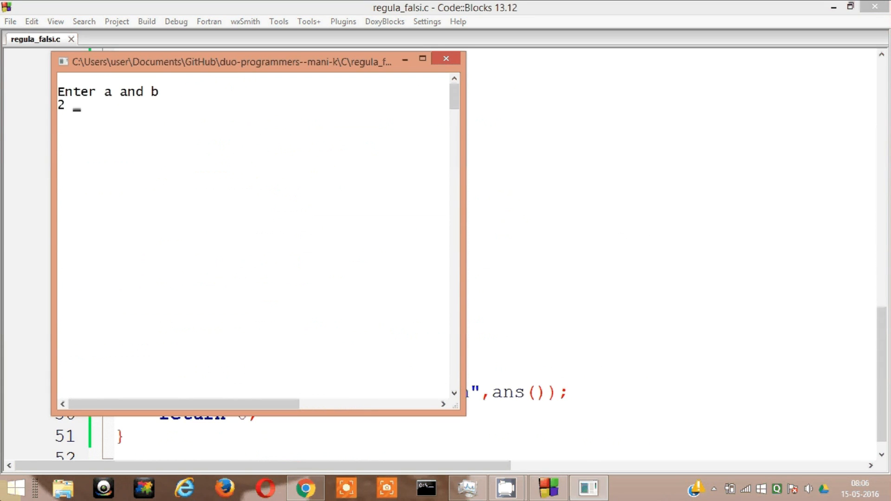
pyautogui.write('3')
pyautogui.press('Return')
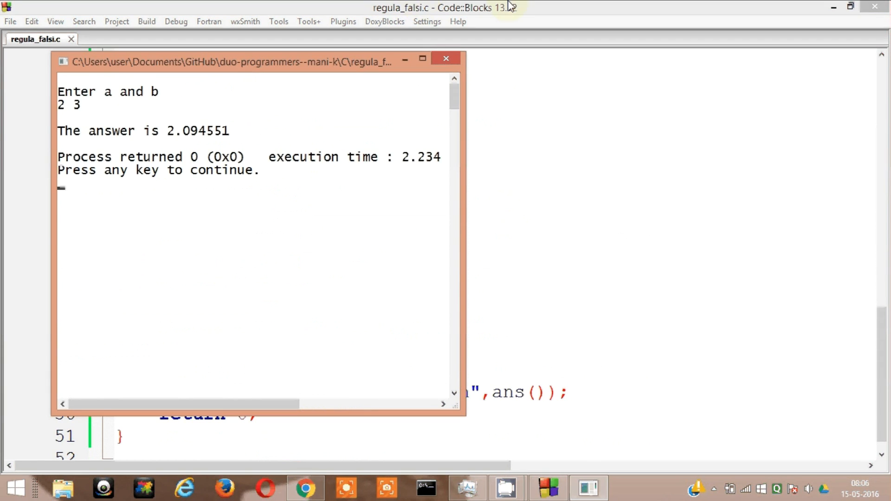
pyautogui.click(446, 59)
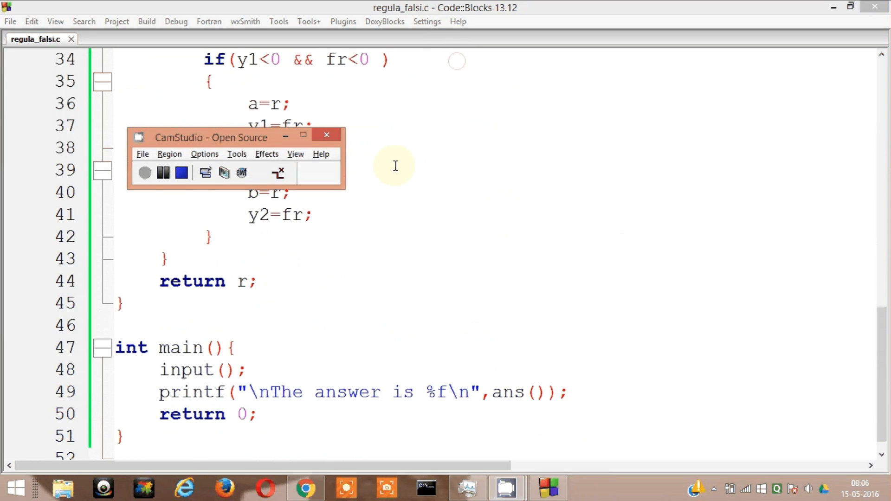